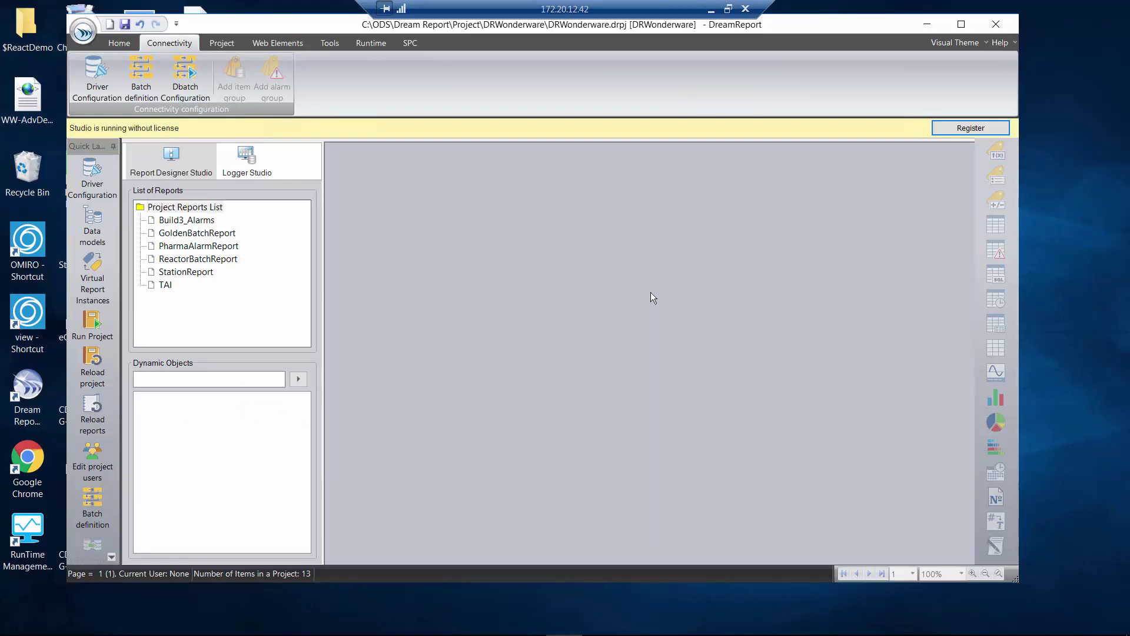
Test the WWHist historian connection successfully and accept its access settings
click(95, 75)
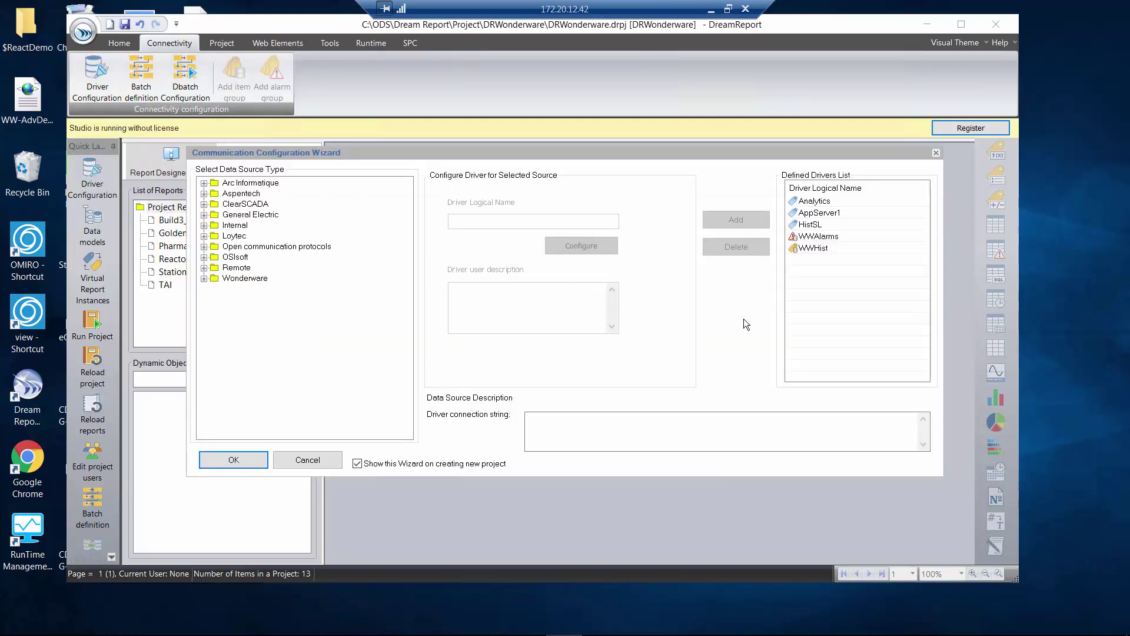
click(820, 252)
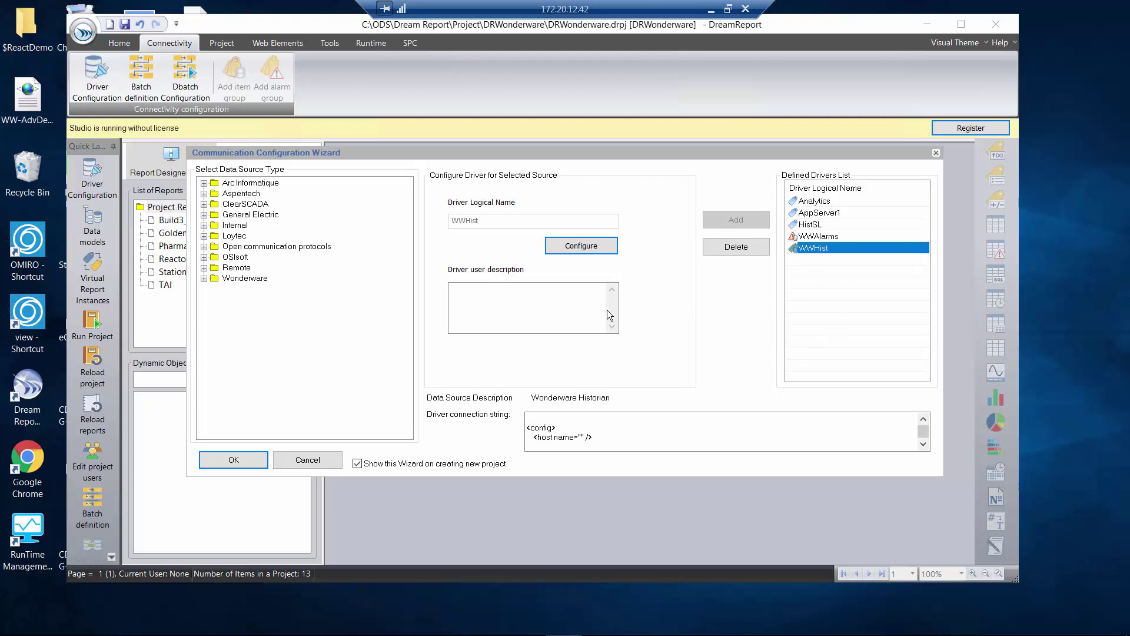
click(582, 248)
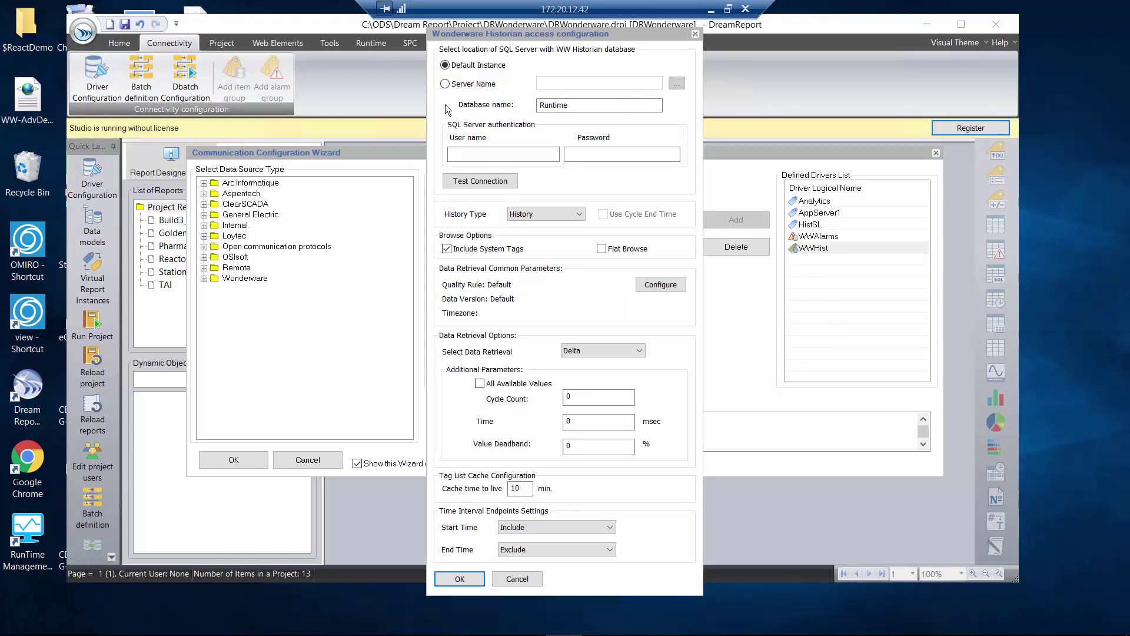
click(509, 182)
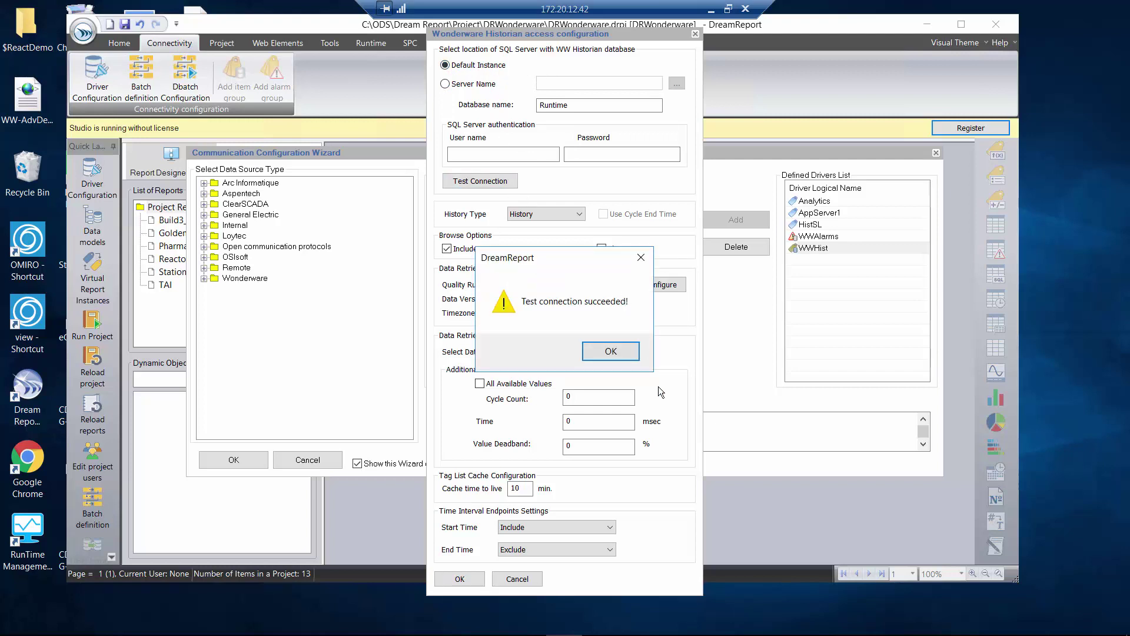
click(627, 353)
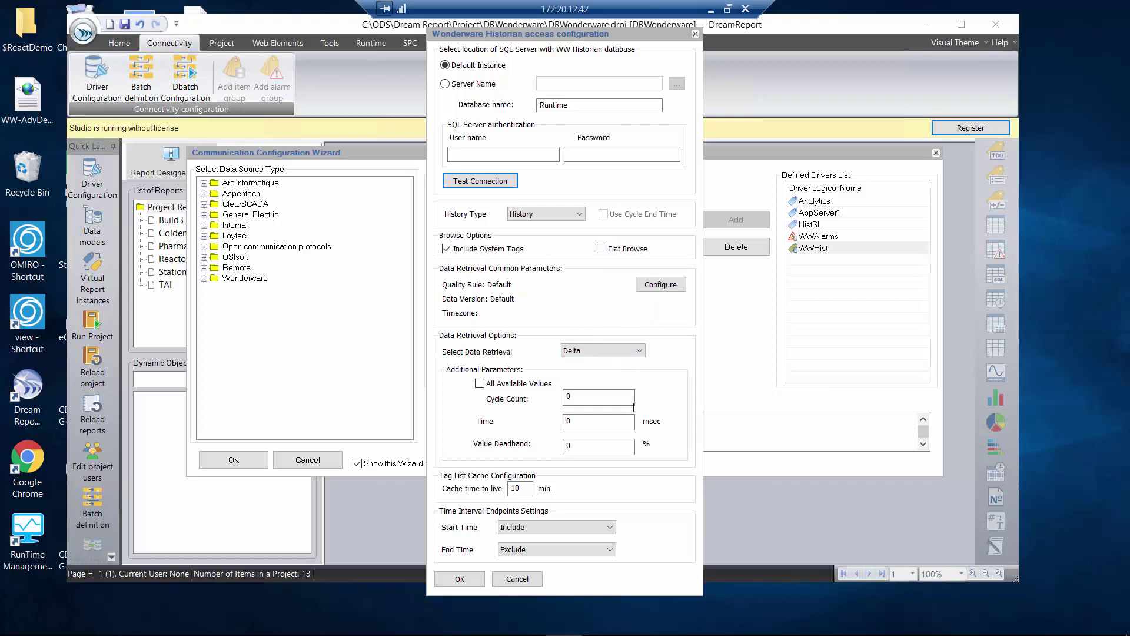
click(460, 578)
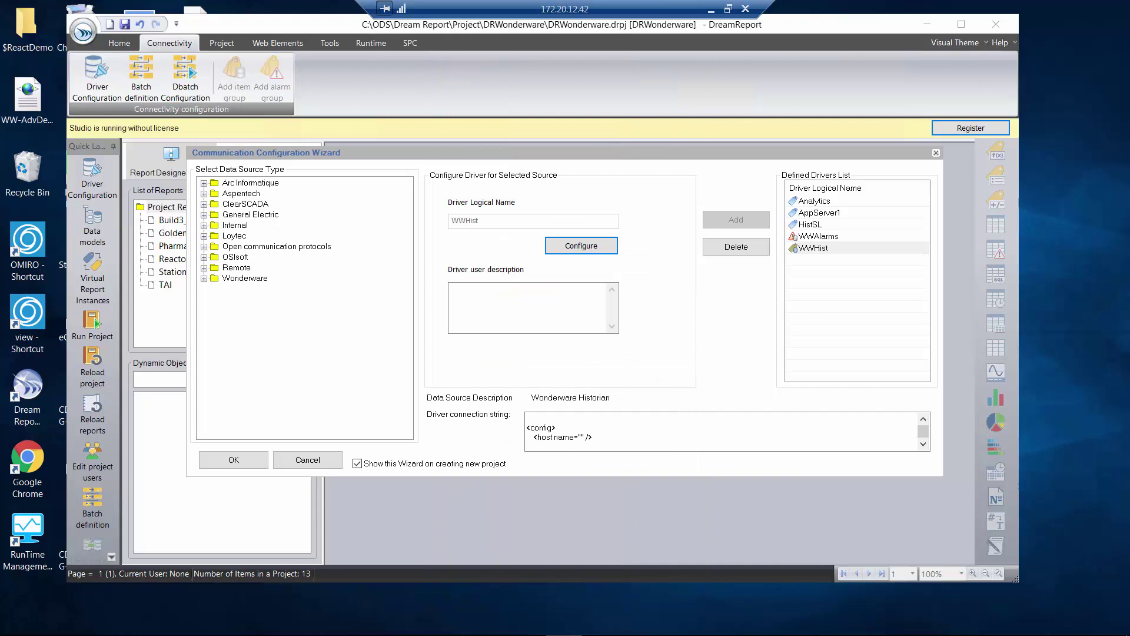
key(Return)
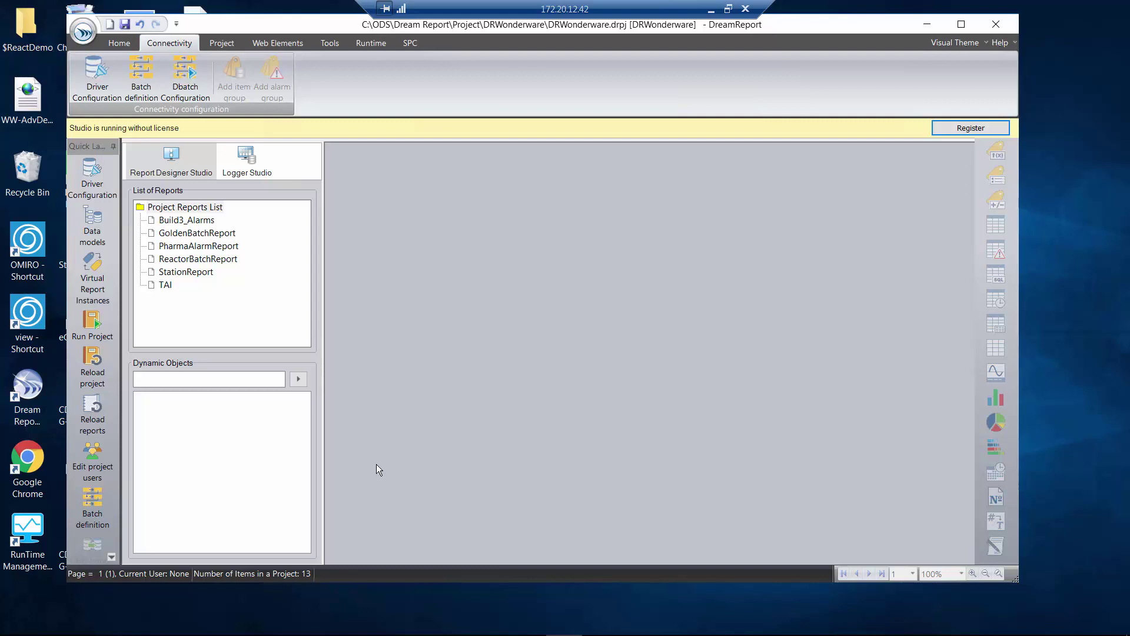
Check the batch ID data item name in the batch definitions
click(96, 509)
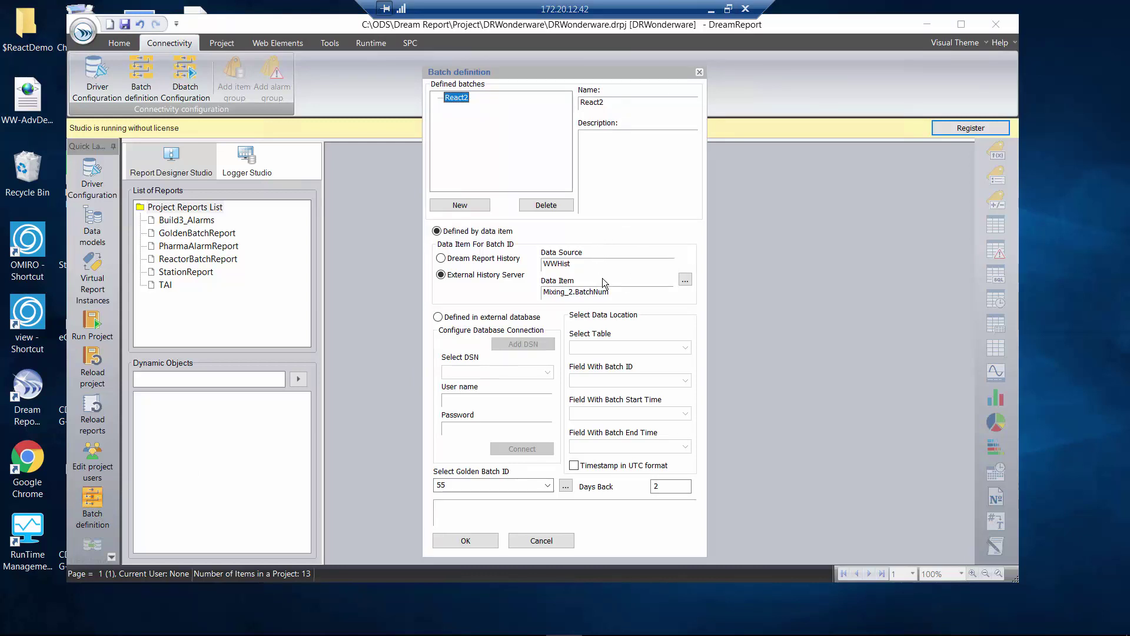
drag(616, 294, 541, 293)
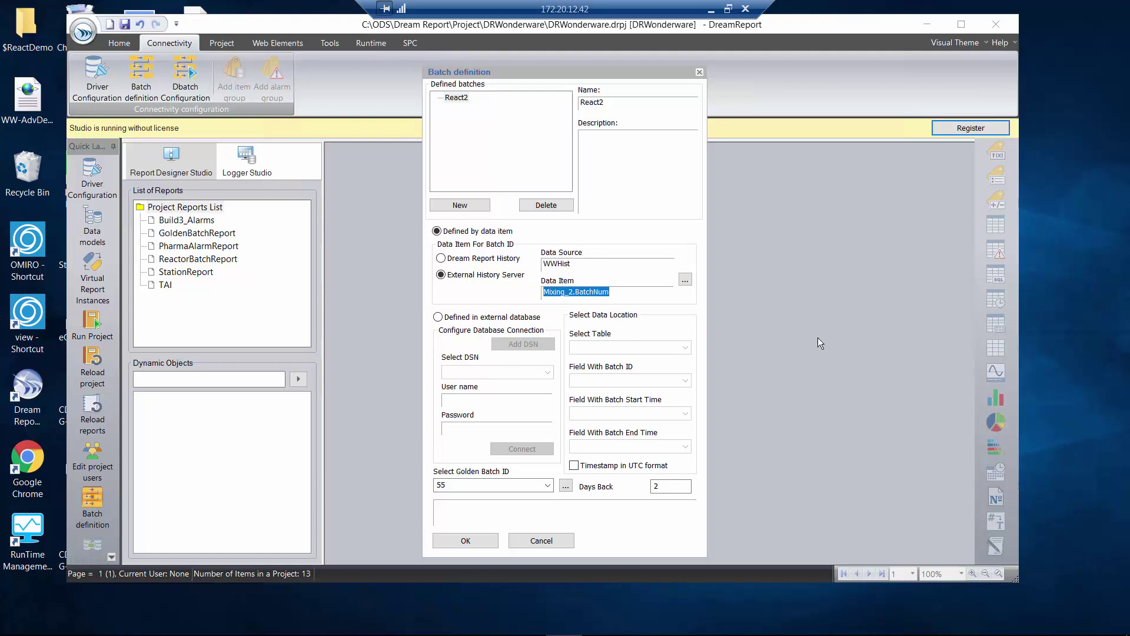
key(Escape)
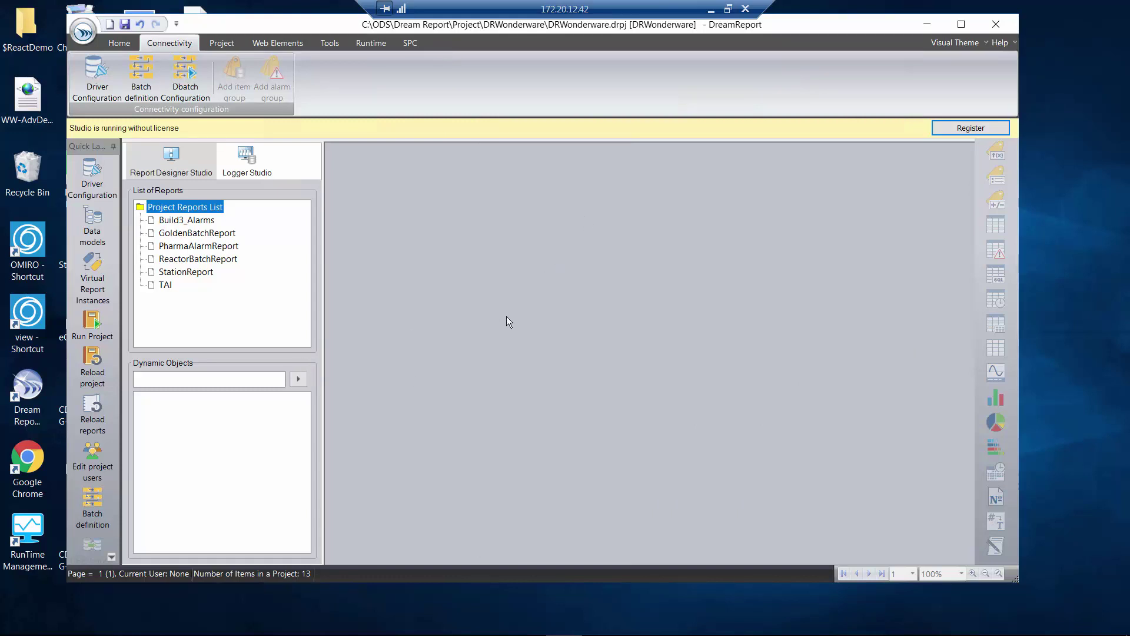
Open the ReactorBatchReport design and inspect its batch information table's properties
double_click(212, 262)
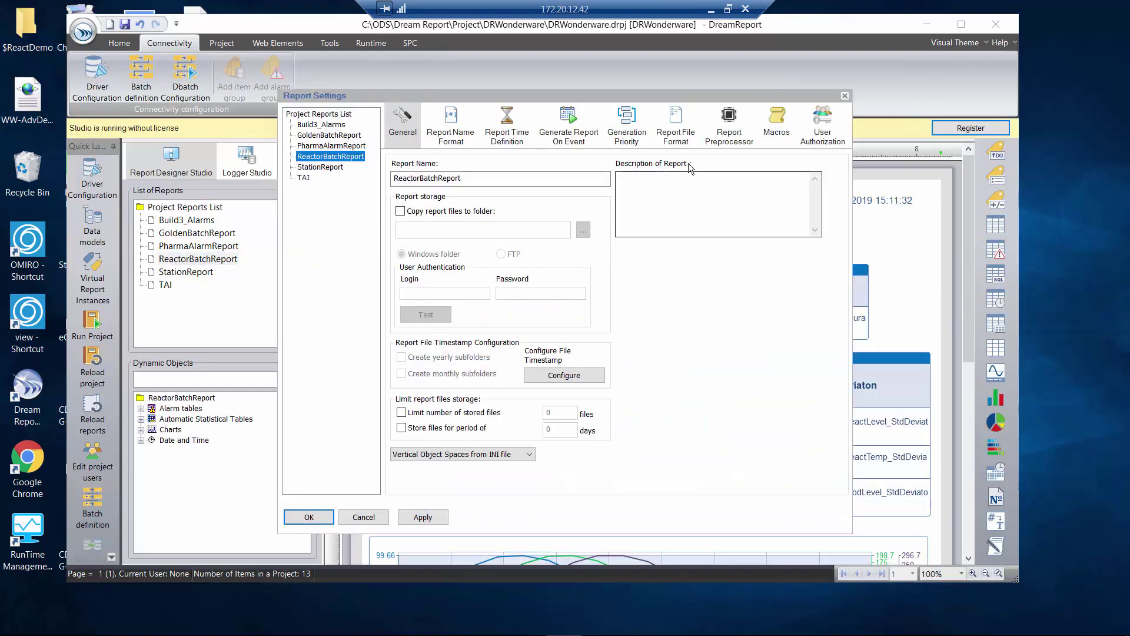
click(845, 95)
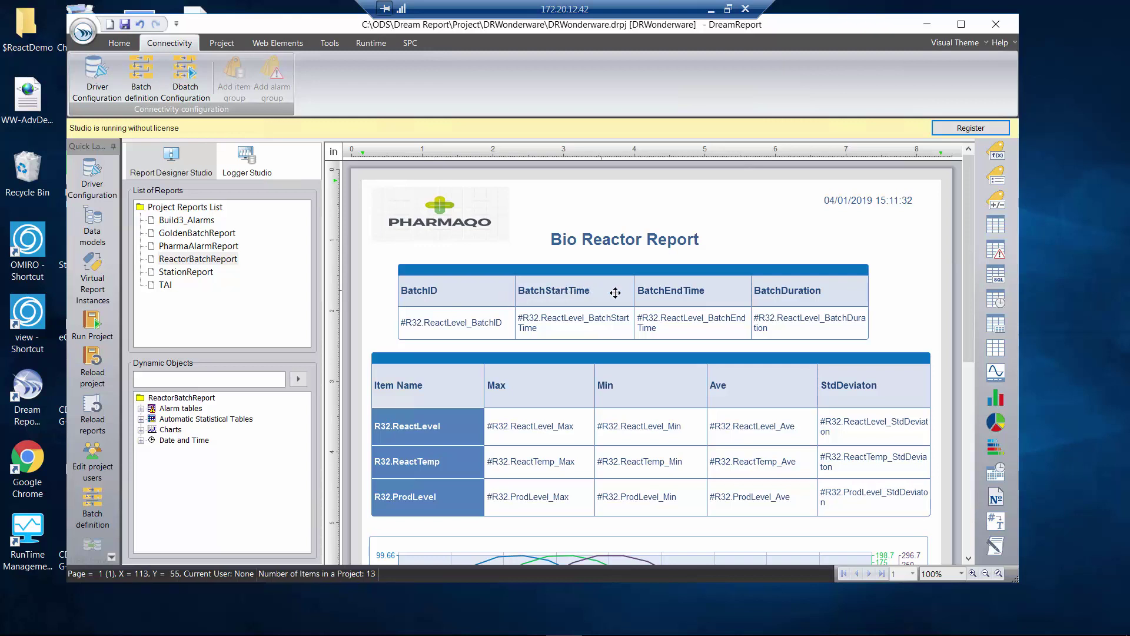
double_click(501, 289)
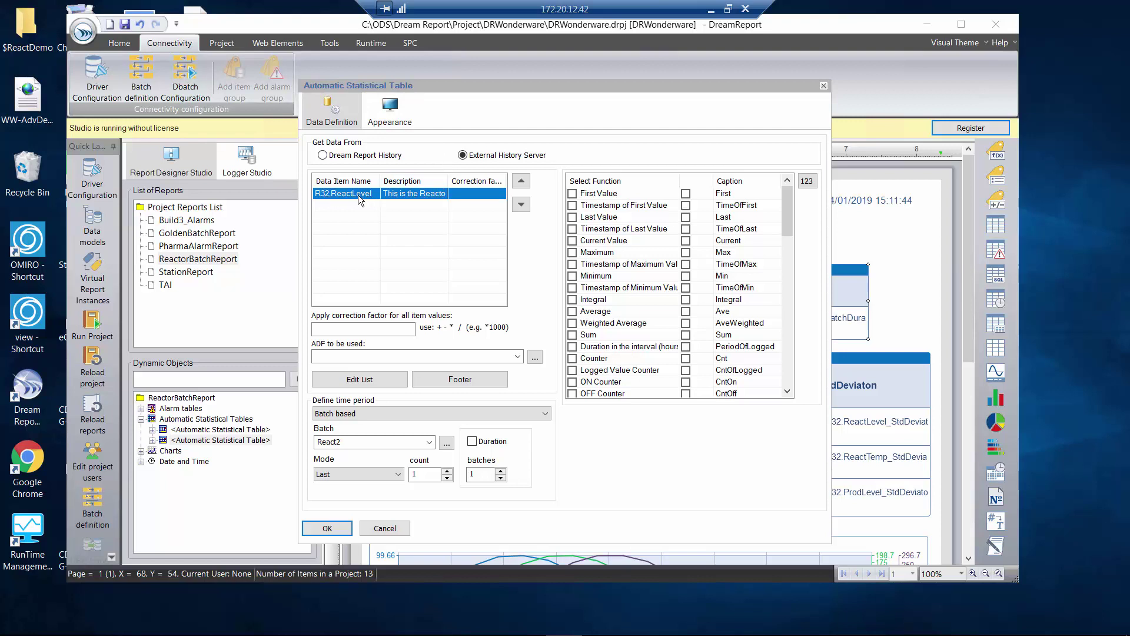
click(429, 442)
click(429, 442)
click(418, 479)
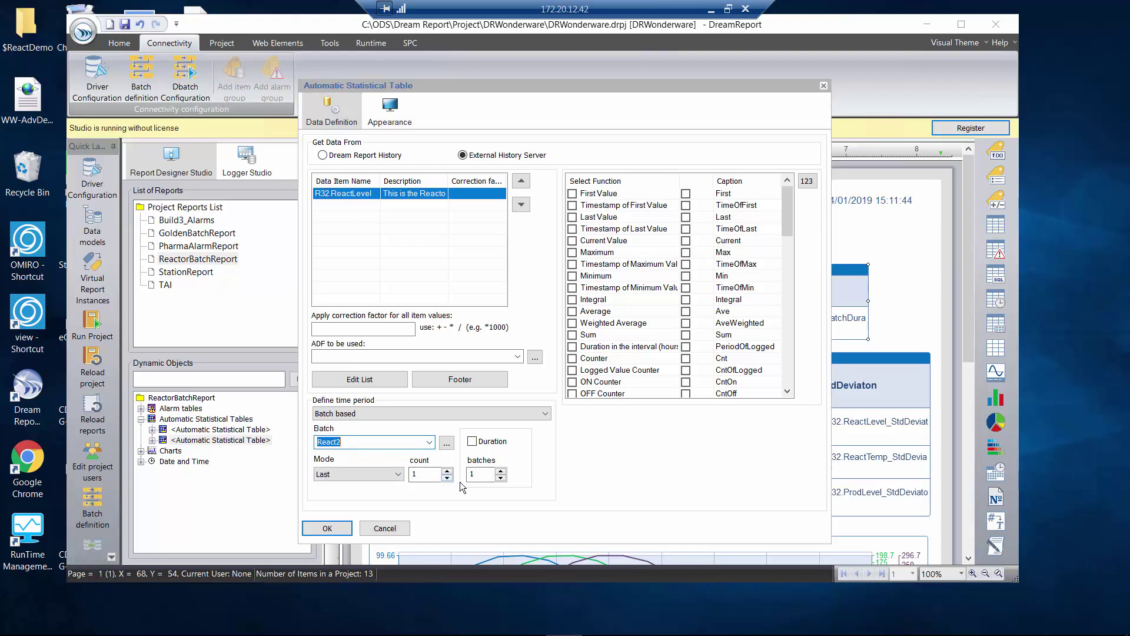
drag(790, 206, 782, 256)
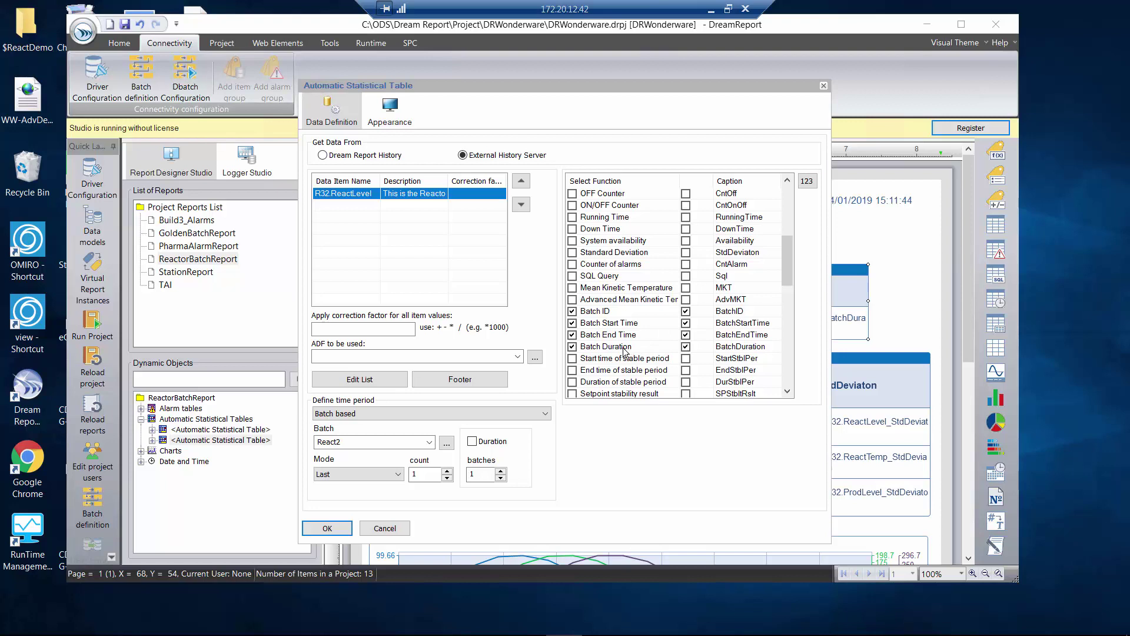
key(Return)
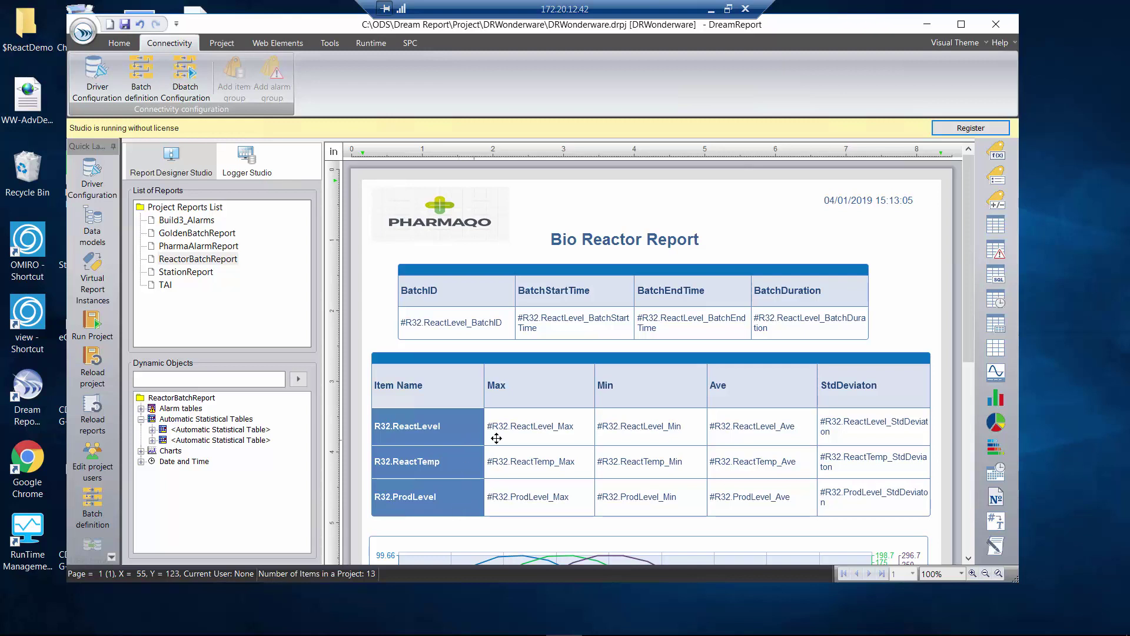
Browse the statistics table's data items in Public Groups > All Analog Tags, leaving them unchanged
click(533, 382)
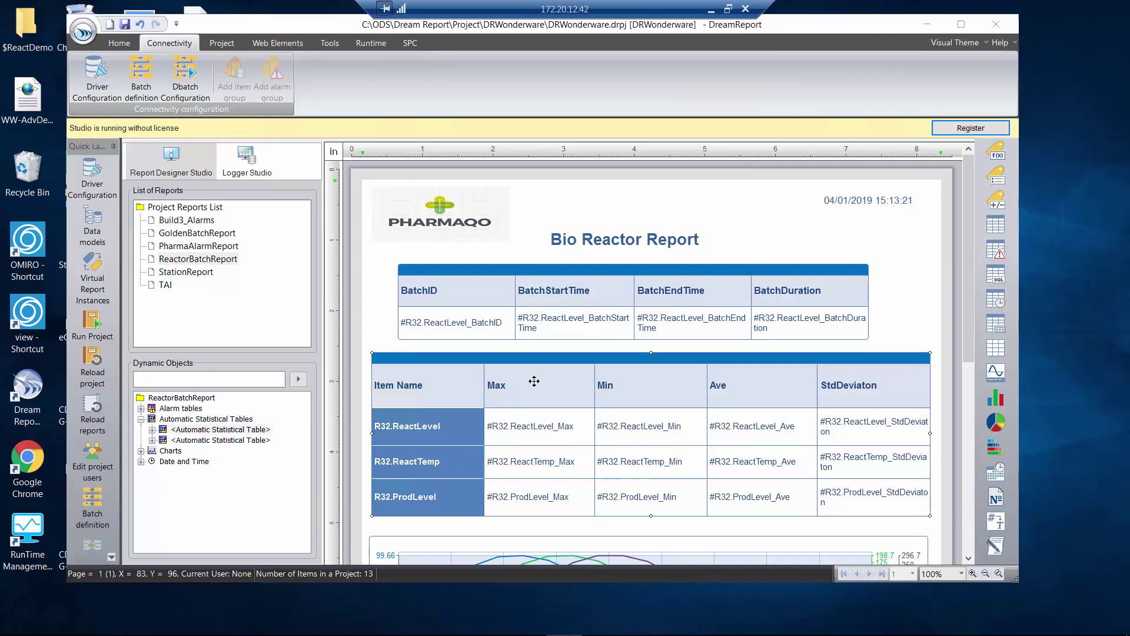
double_click(533, 382)
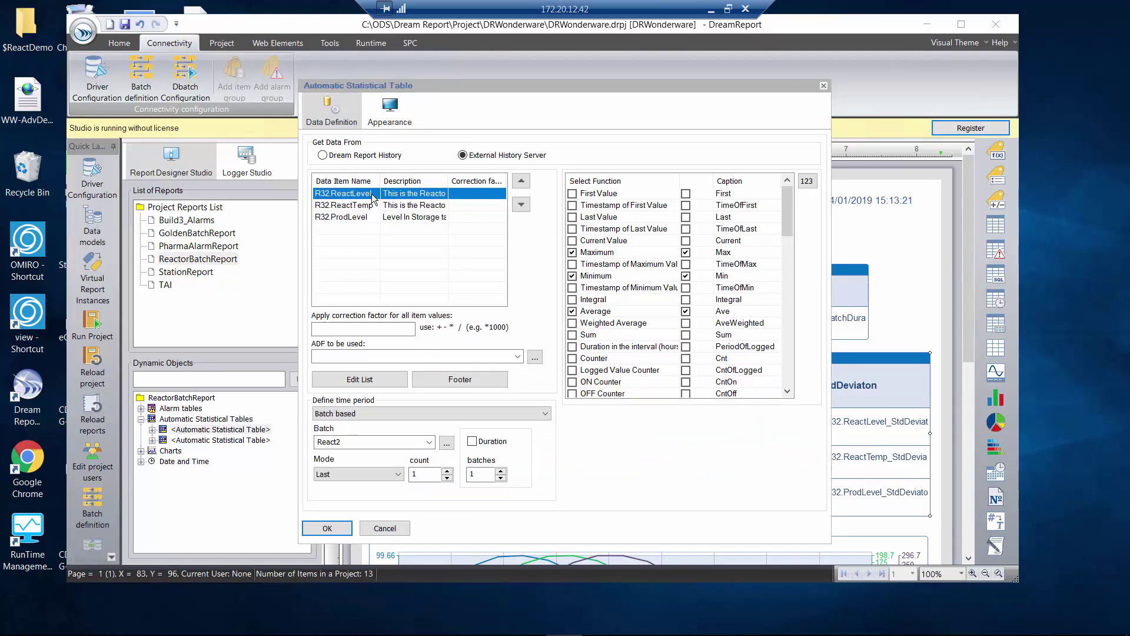
click(393, 378)
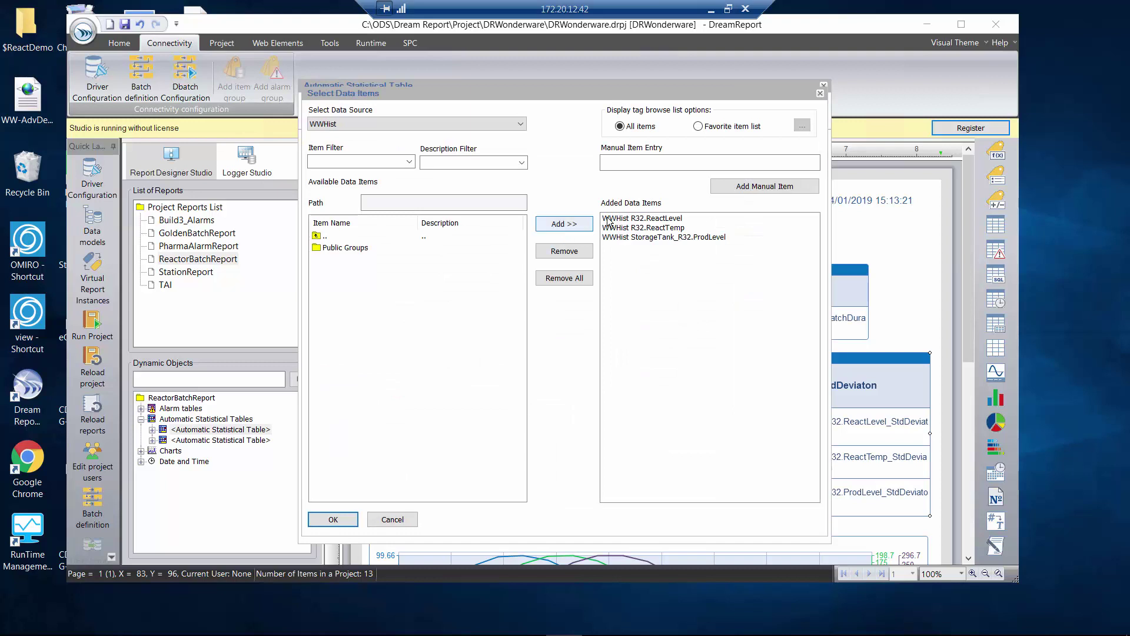
double_click(341, 249)
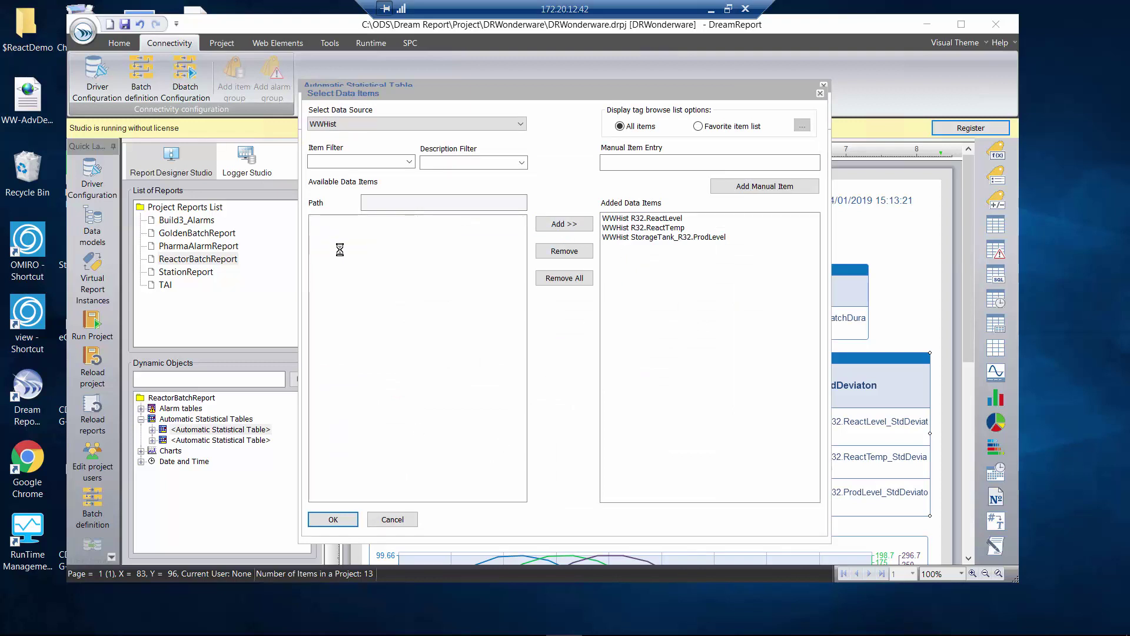
double_click(361, 260)
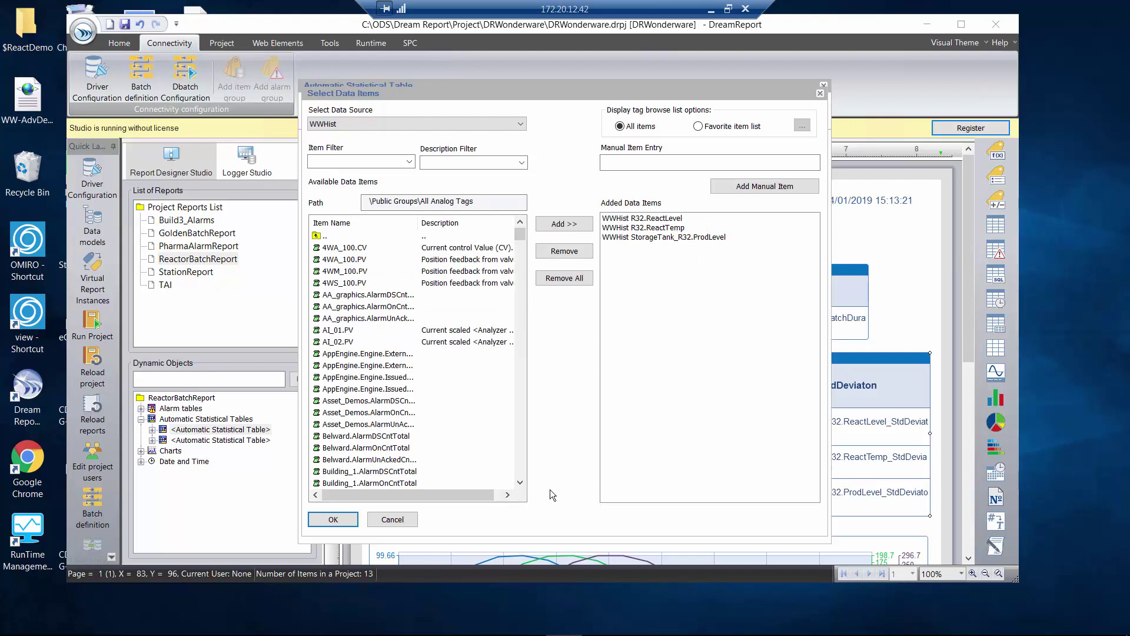
click(415, 522)
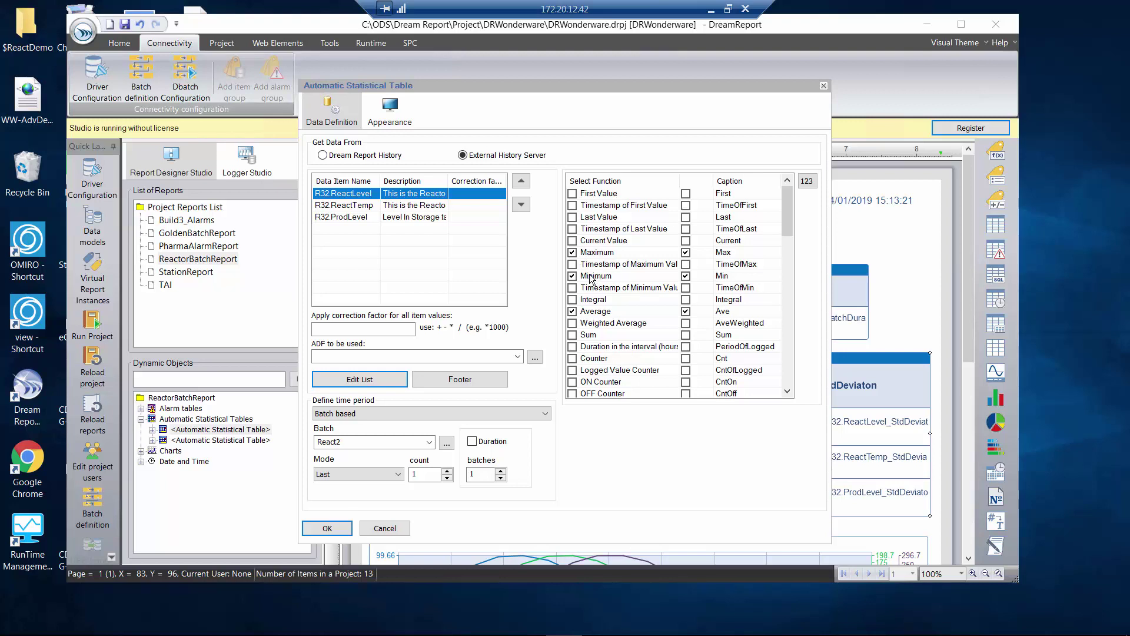
Confirm the table keeps React2 as the batch and a Batch based time period
drag(788, 216, 787, 246)
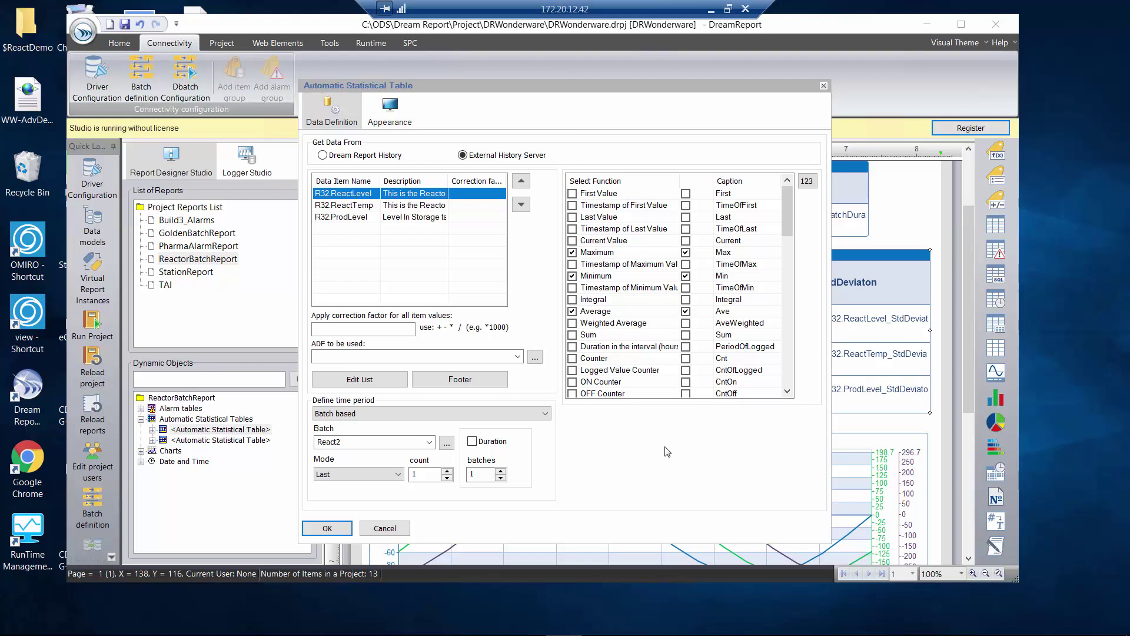
click(429, 442)
click(429, 442)
click(414, 414)
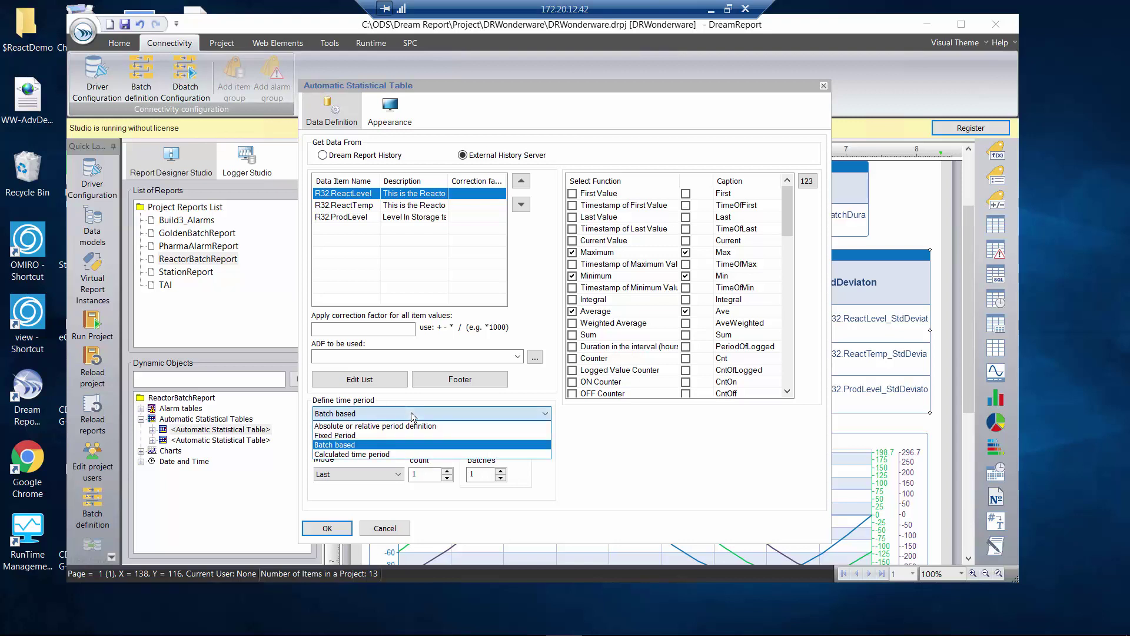
click(376, 447)
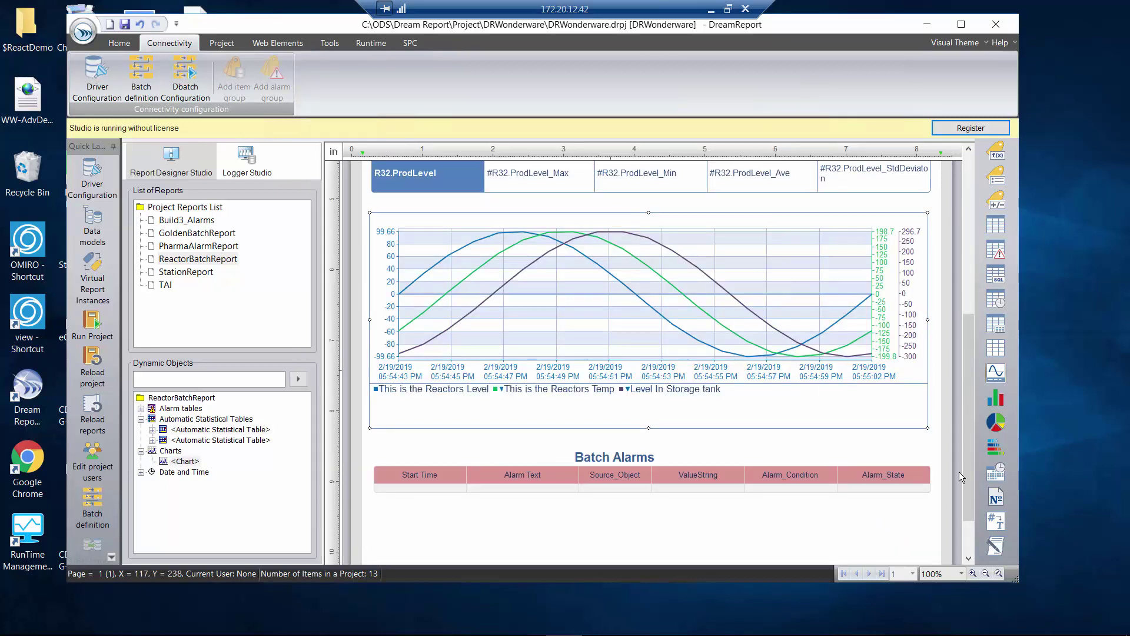
Inspect the trend chart's properties, then bring up the Communication Configuration Wizard
click(997, 374)
click(709, 316)
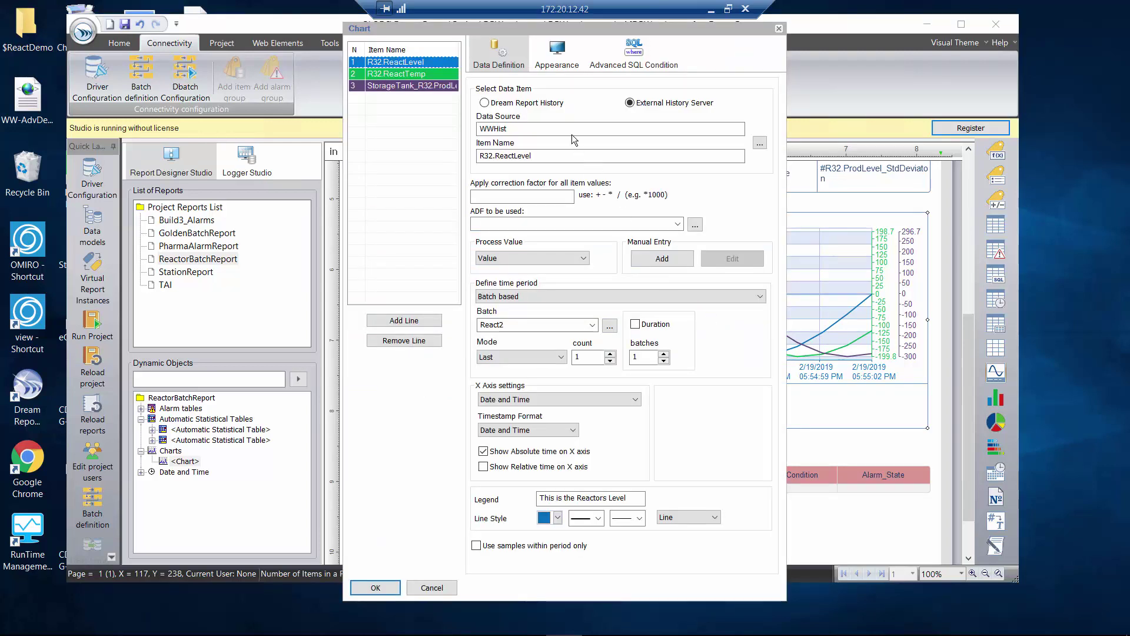
drag(517, 27, 519, 51)
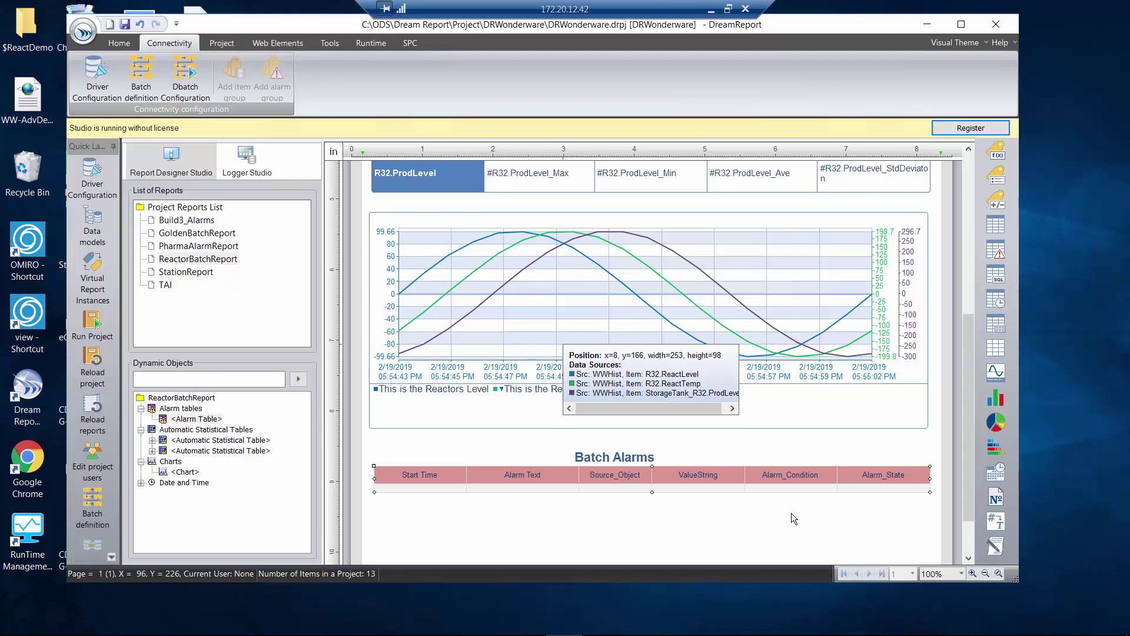
click(98, 73)
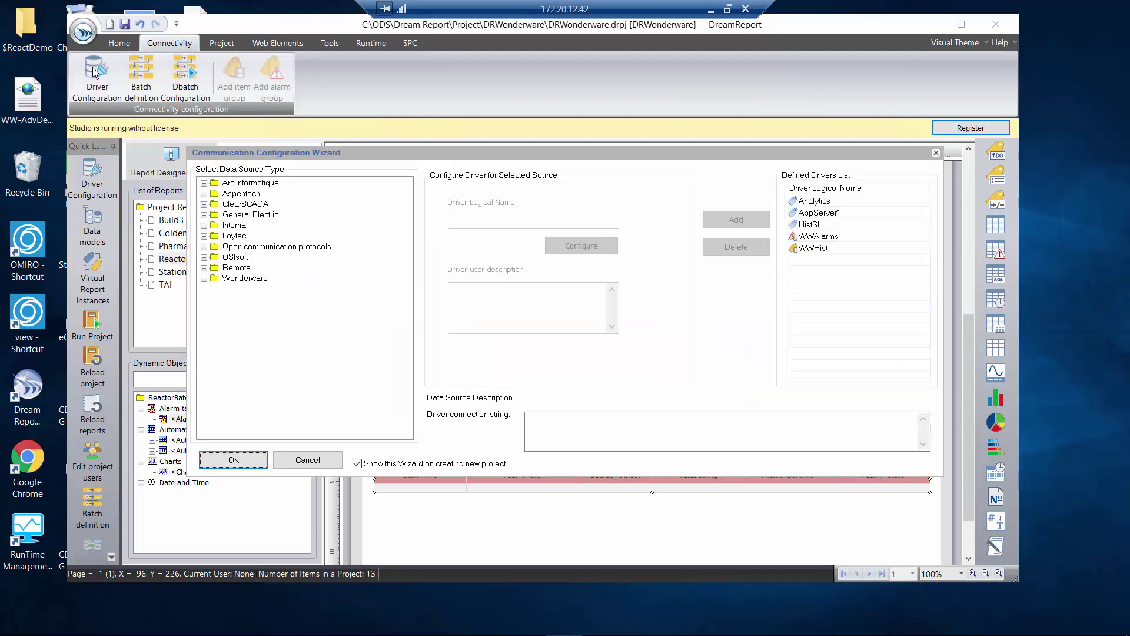
Review the WWAlarms driver's connection and its R32 alarm filter (Source_Object EndWith R32)
click(823, 238)
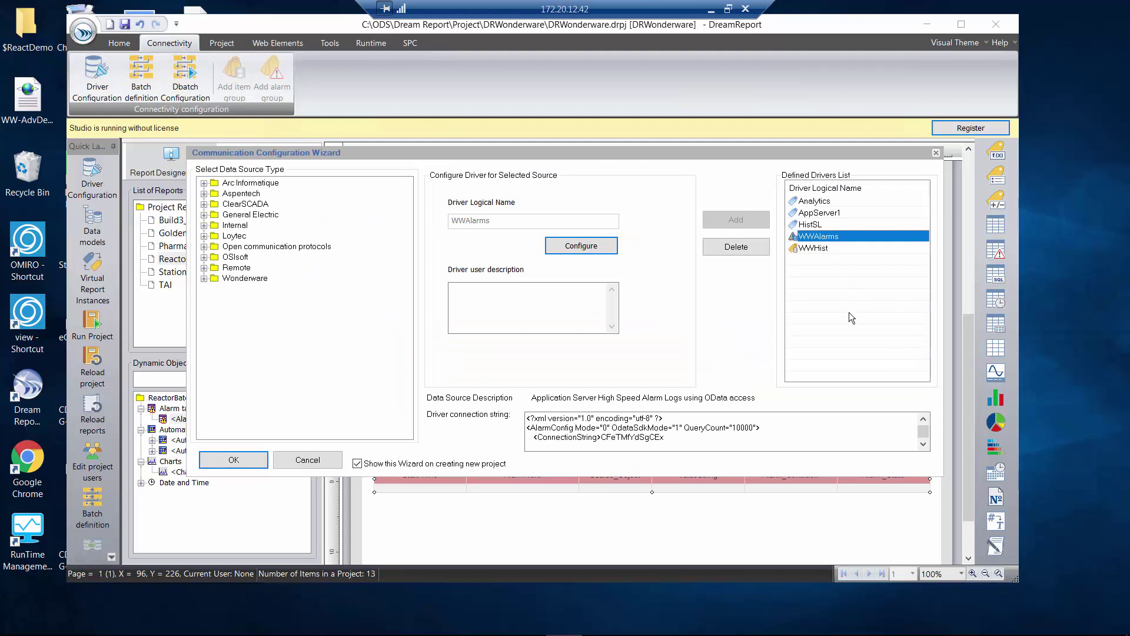
click(600, 249)
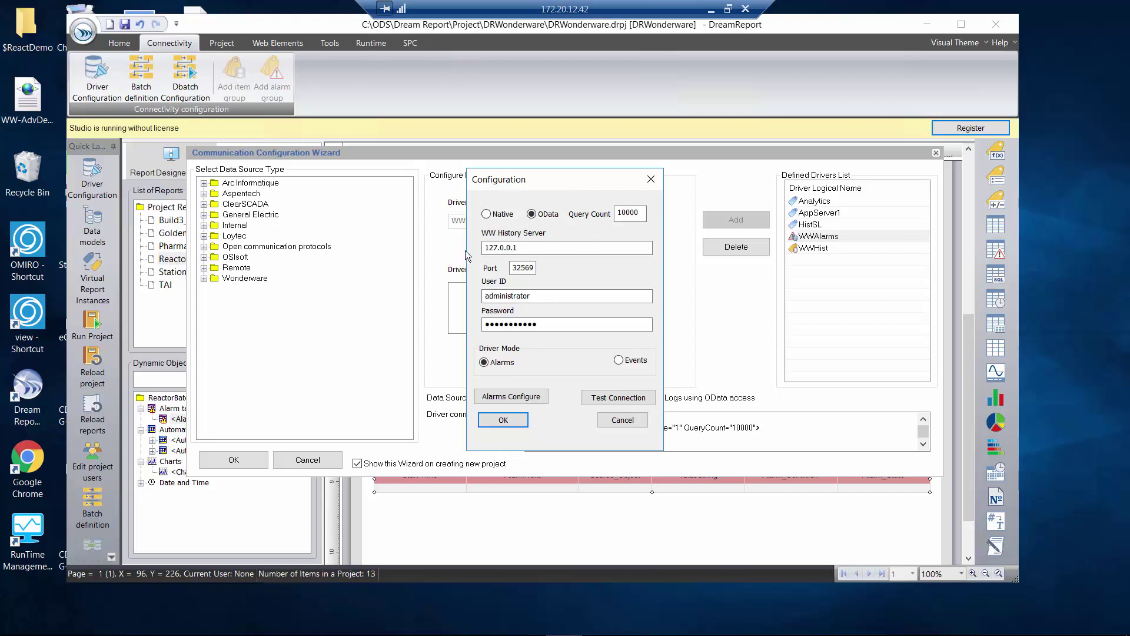
click(484, 396)
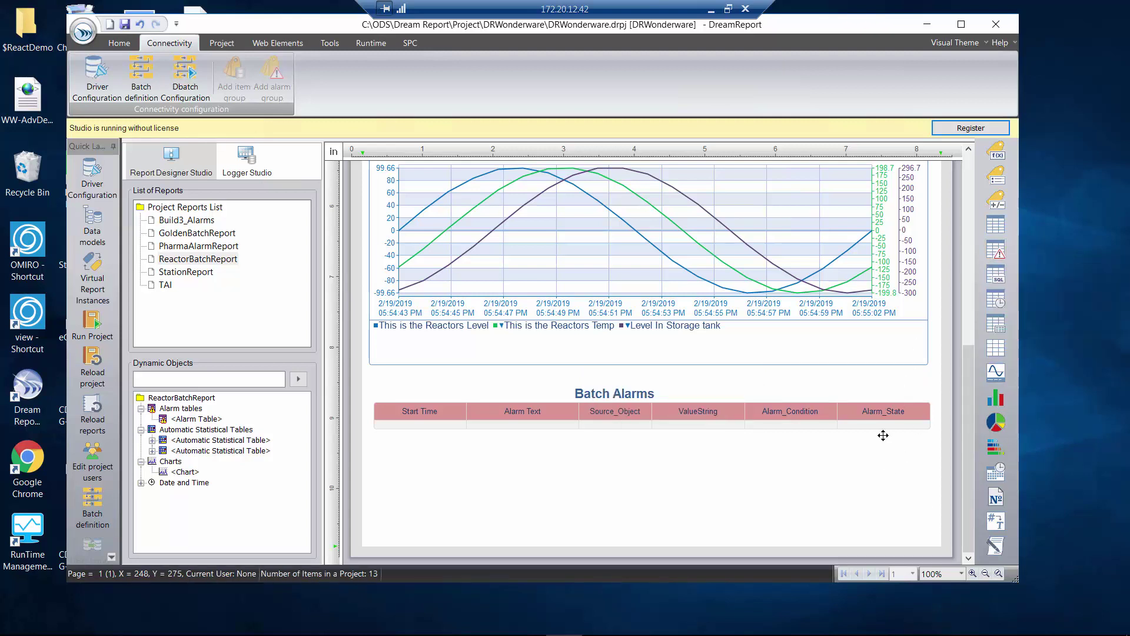
click(730, 406)
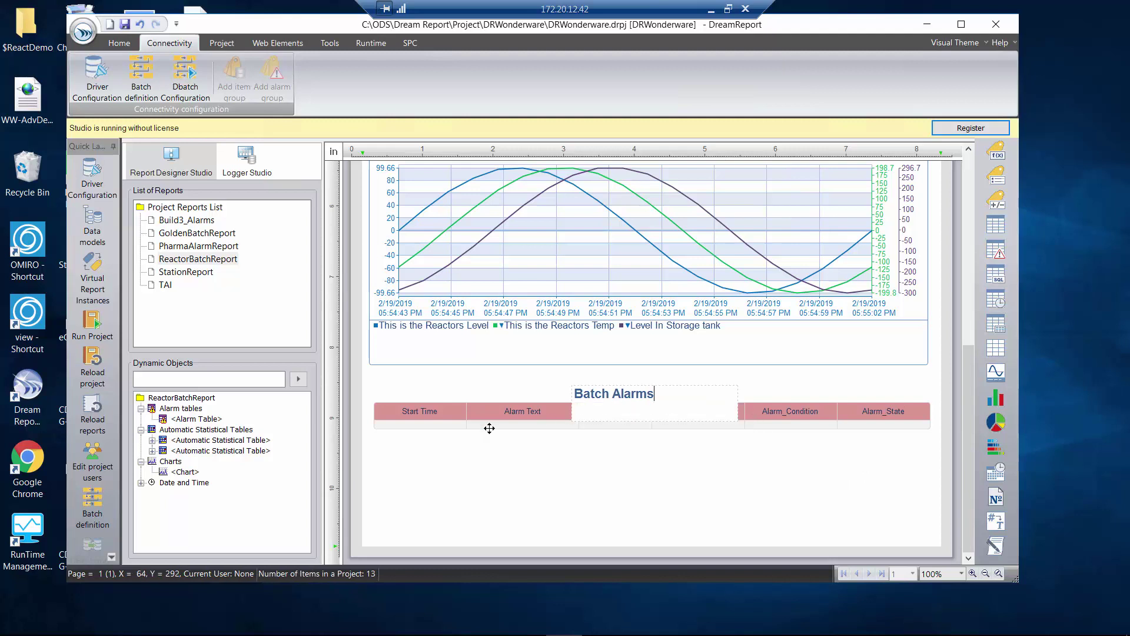
double_click(478, 421)
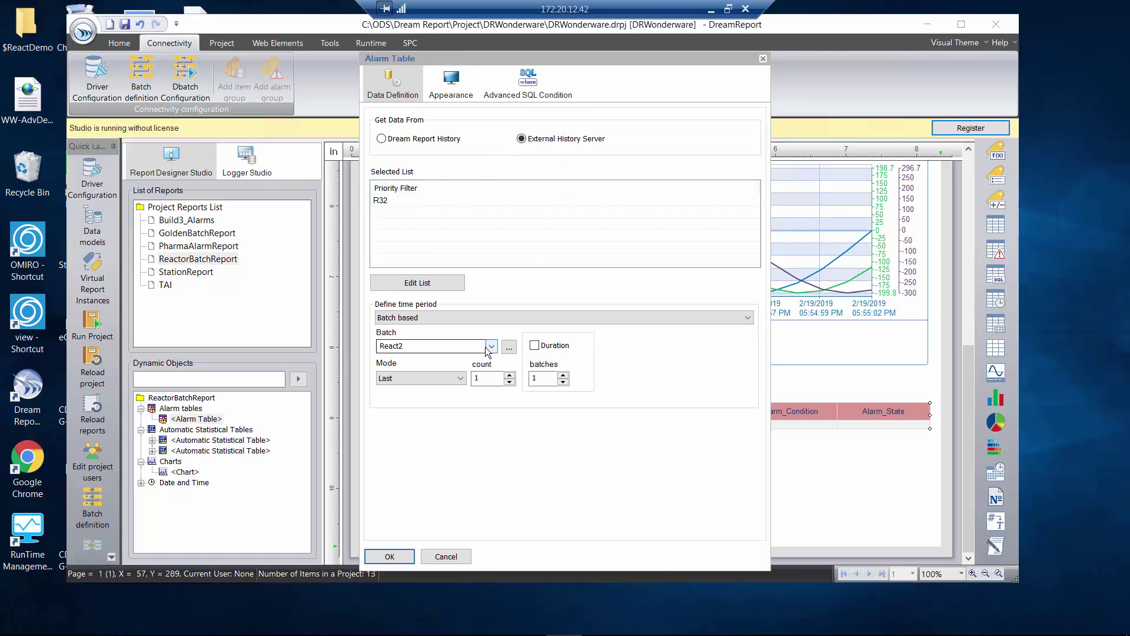
key(Return)
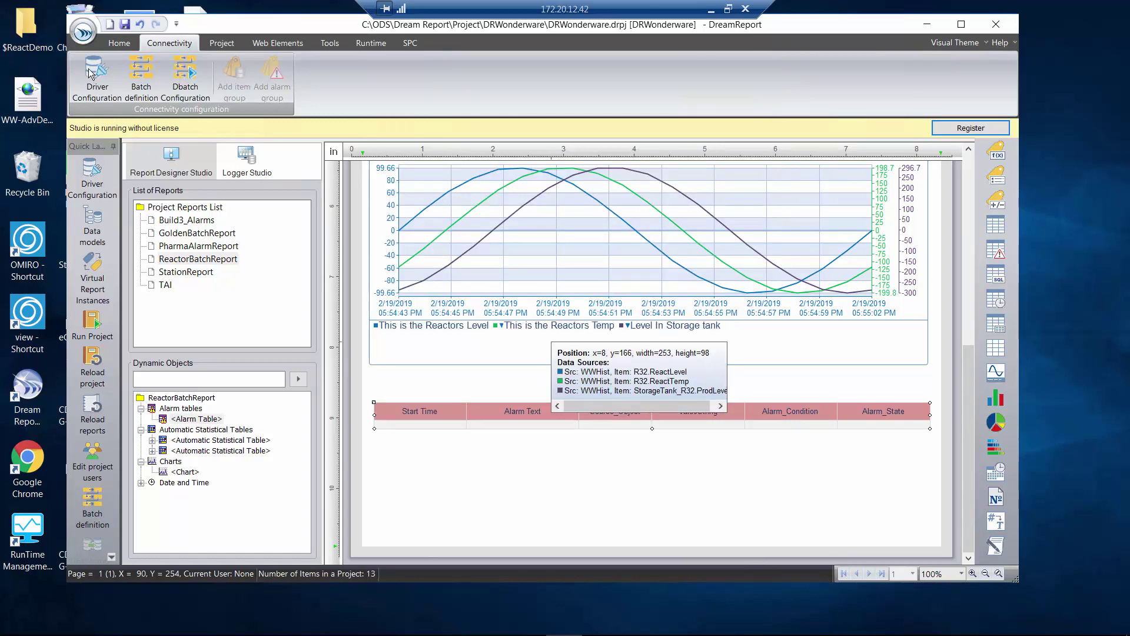
Save the project and reload the reports into the runtime
click(83, 33)
click(99, 96)
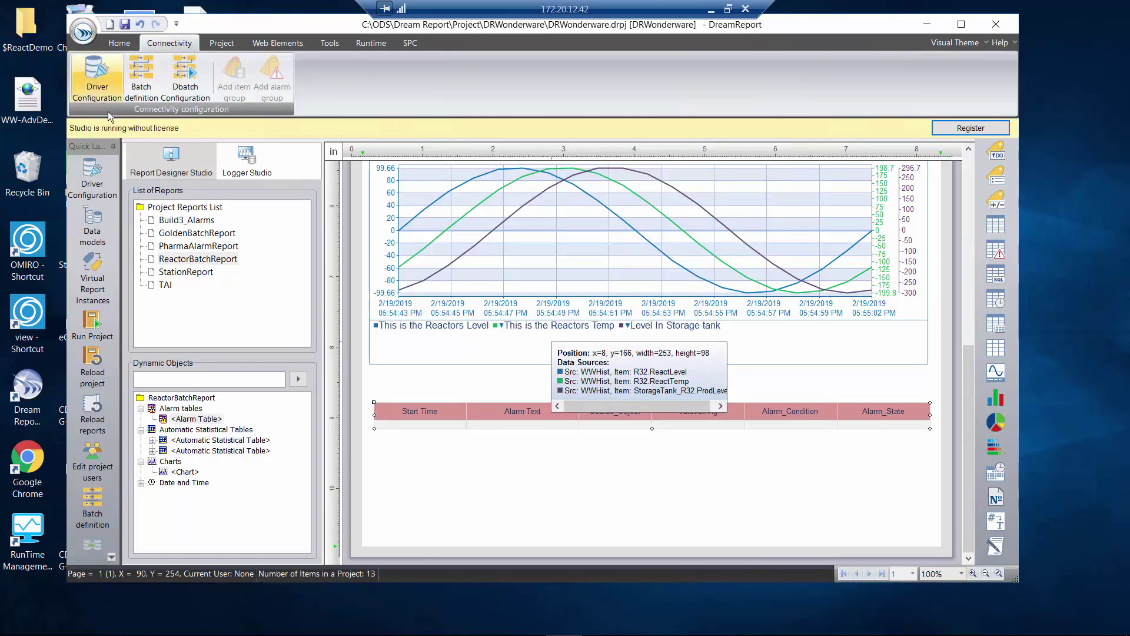
click(92, 408)
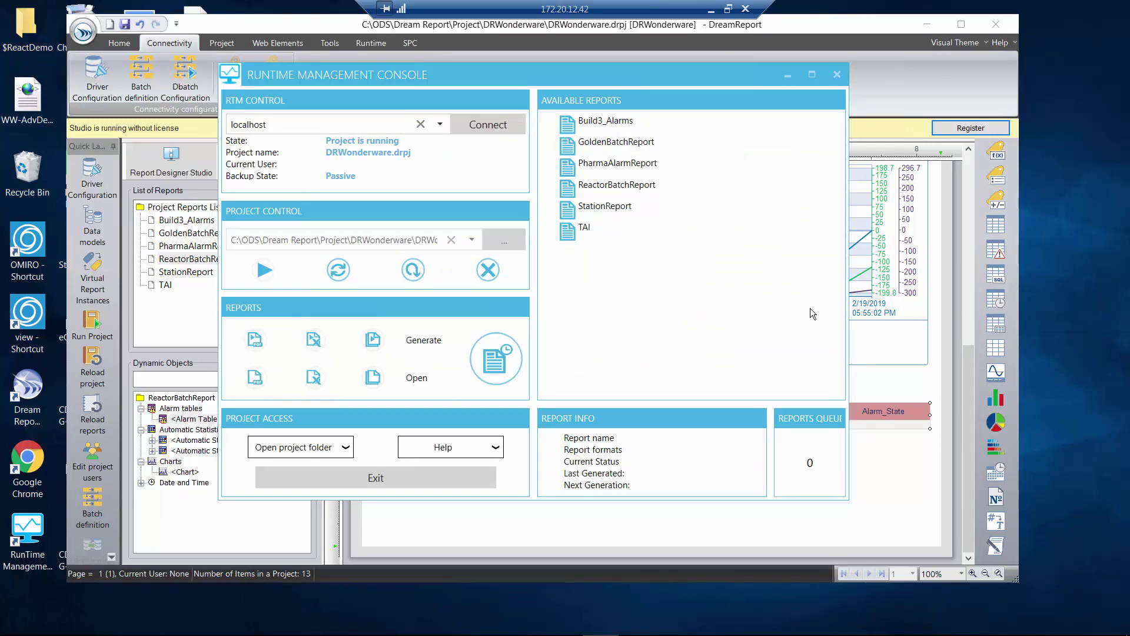
Generate a new ReactorBatchReport PDF and open it
click(608, 187)
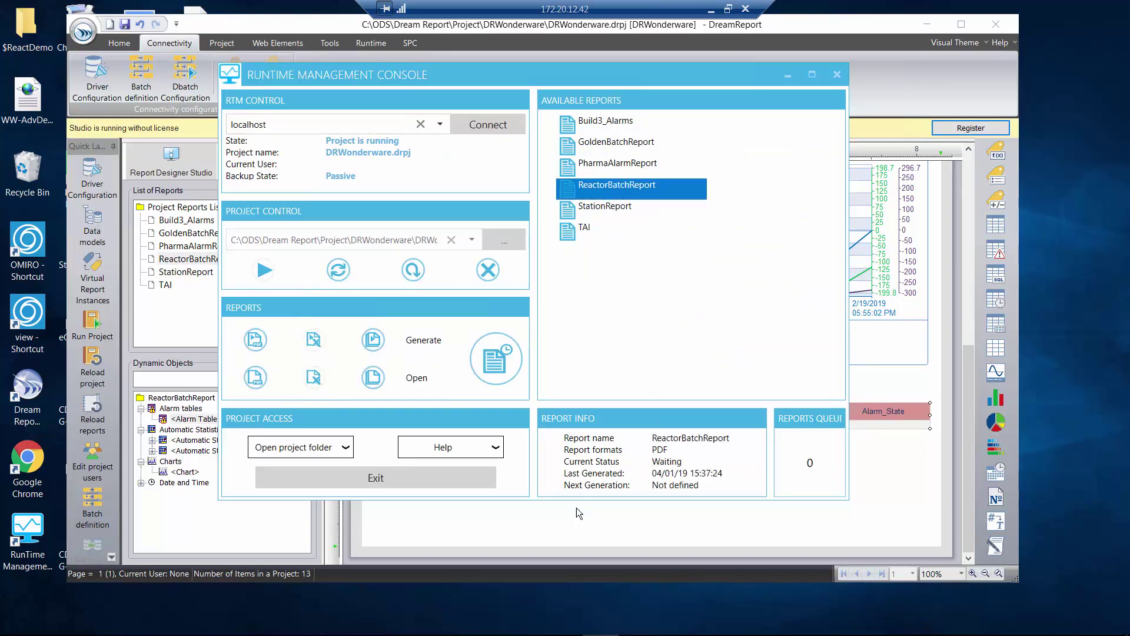
click(377, 342)
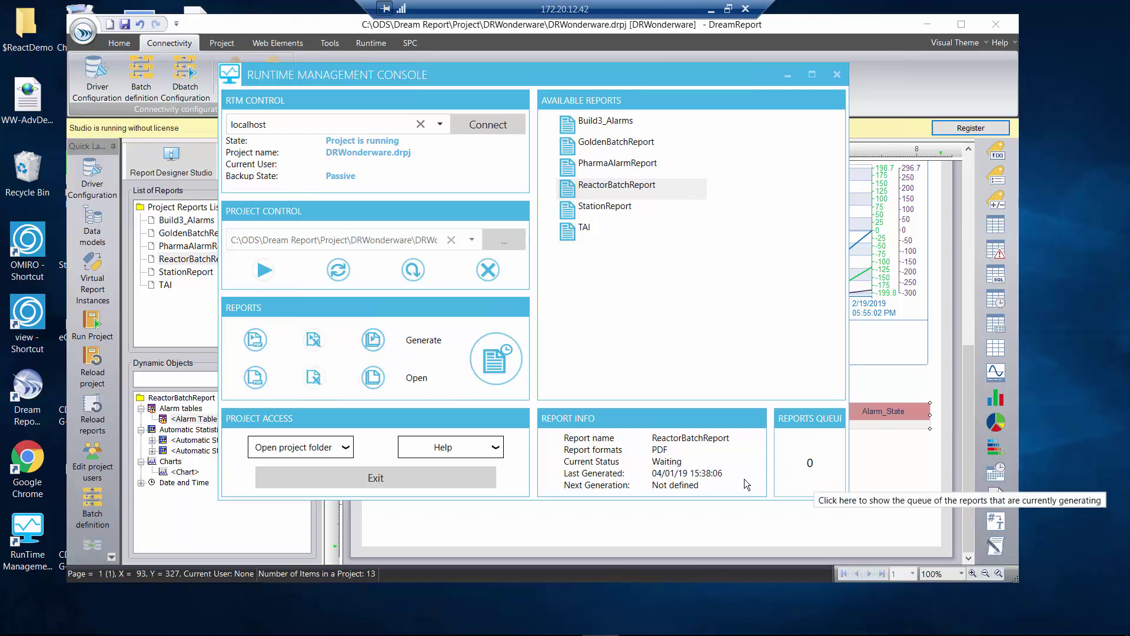
click(375, 385)
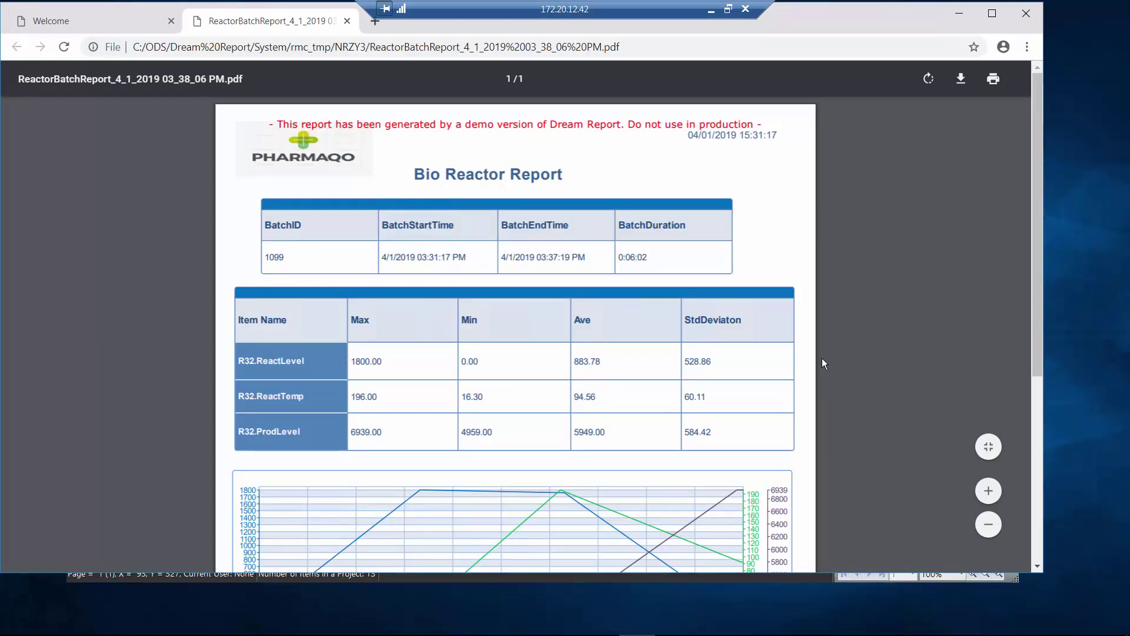
Scroll through the Bio Reactor Report PDF's stats tables, trend chart and Batch Alarms table
scroll(822, 358, down, 2)
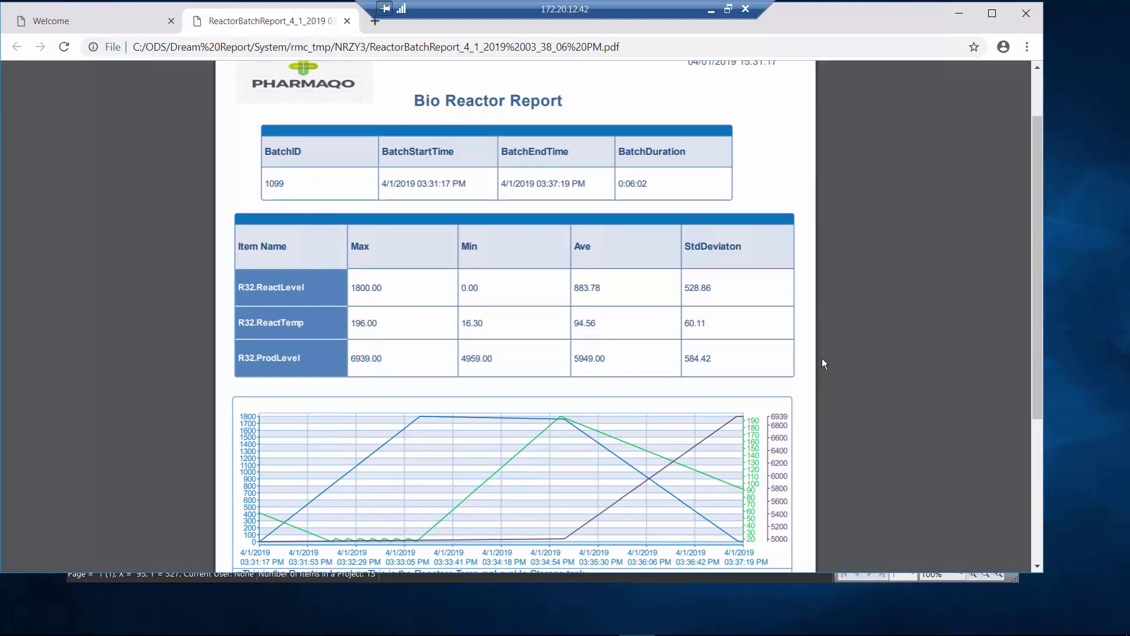
scroll(822, 363, down, 4)
scroll(822, 358, down, 3)
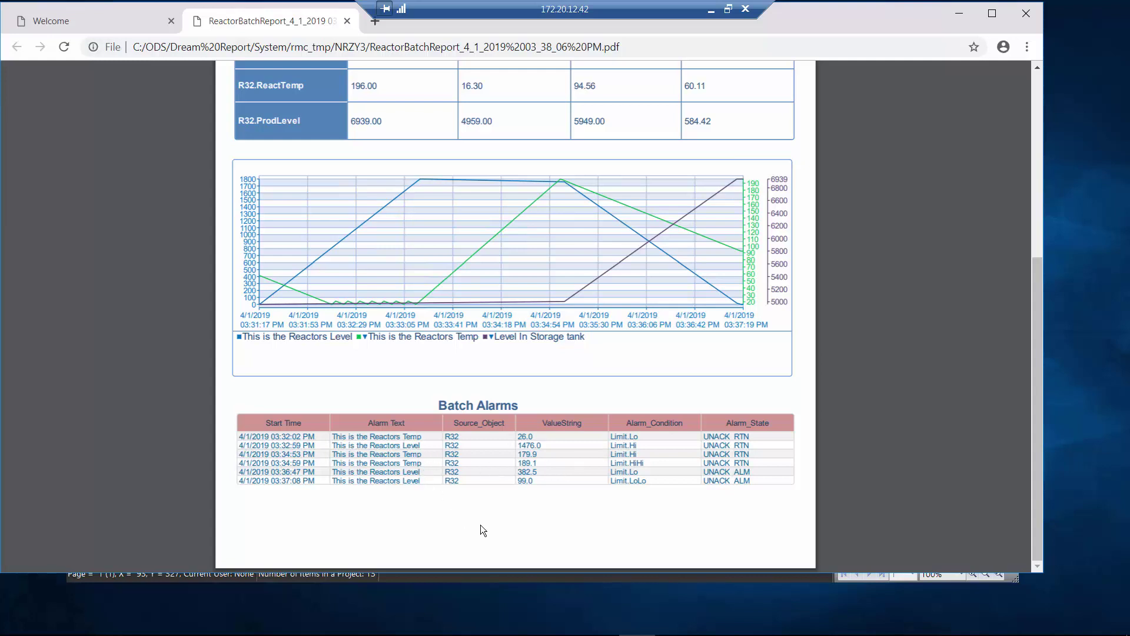
scroll(481, 524, up, 8)
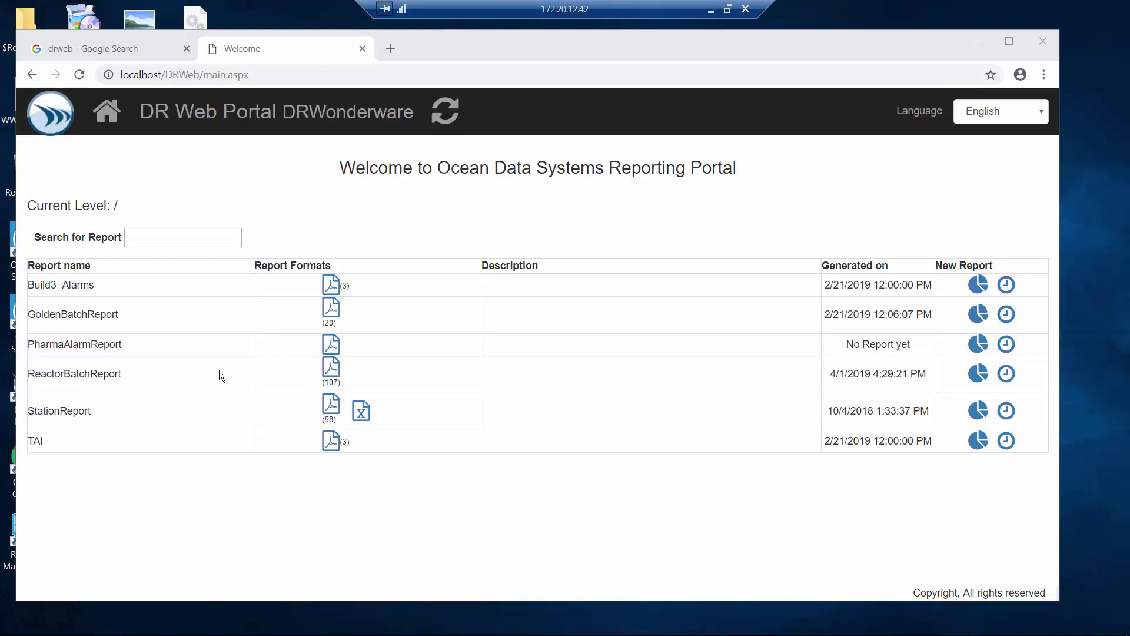
Open the stored ReactorBatchReport PDFs and view the earlier 04_02_46 PM report file
click(332, 370)
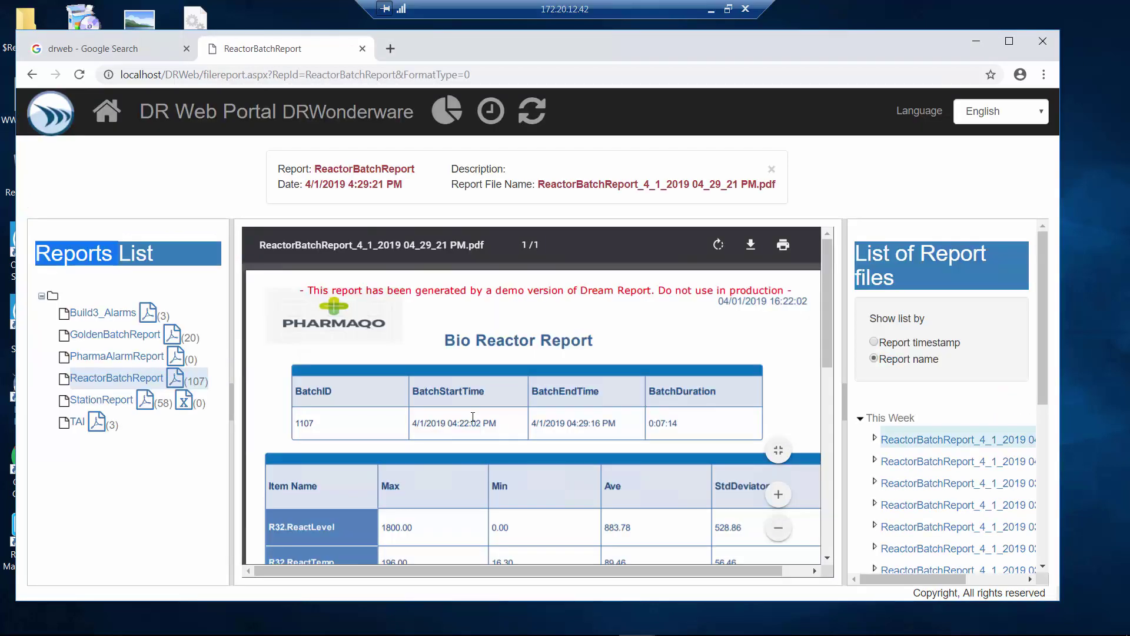
scroll(472, 417, down, 10)
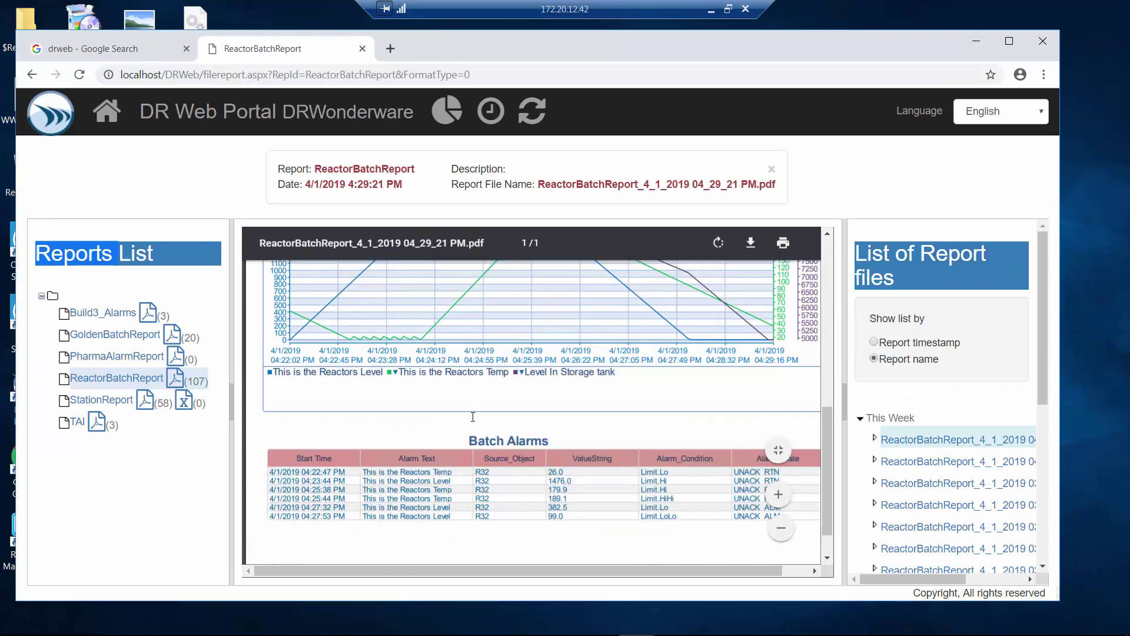
scroll(472, 416, up, 3)
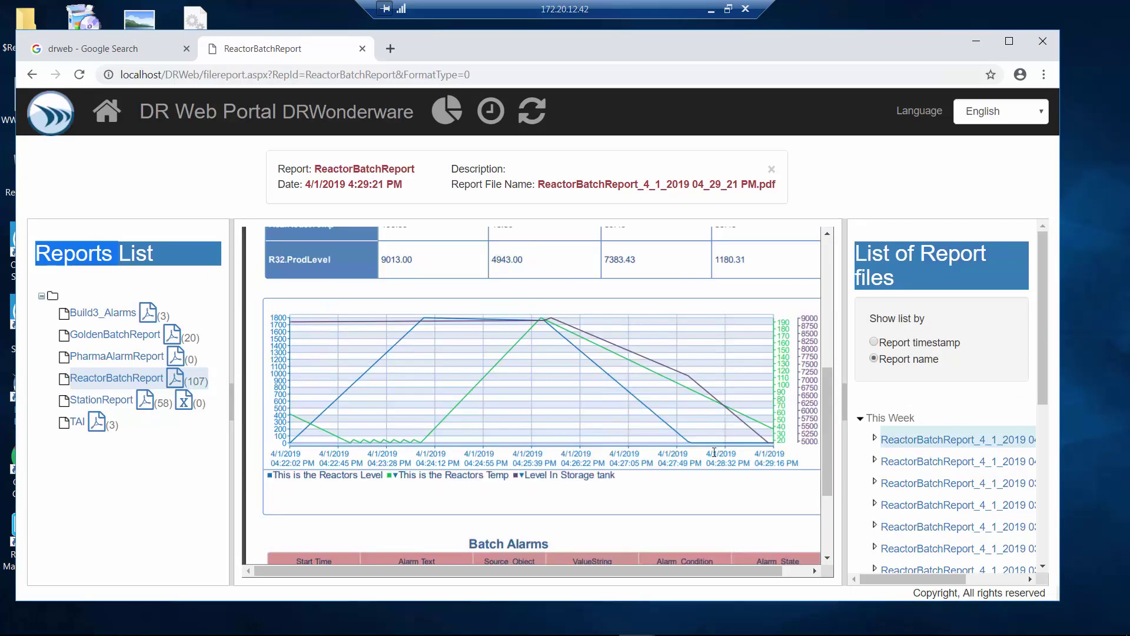
click(943, 466)
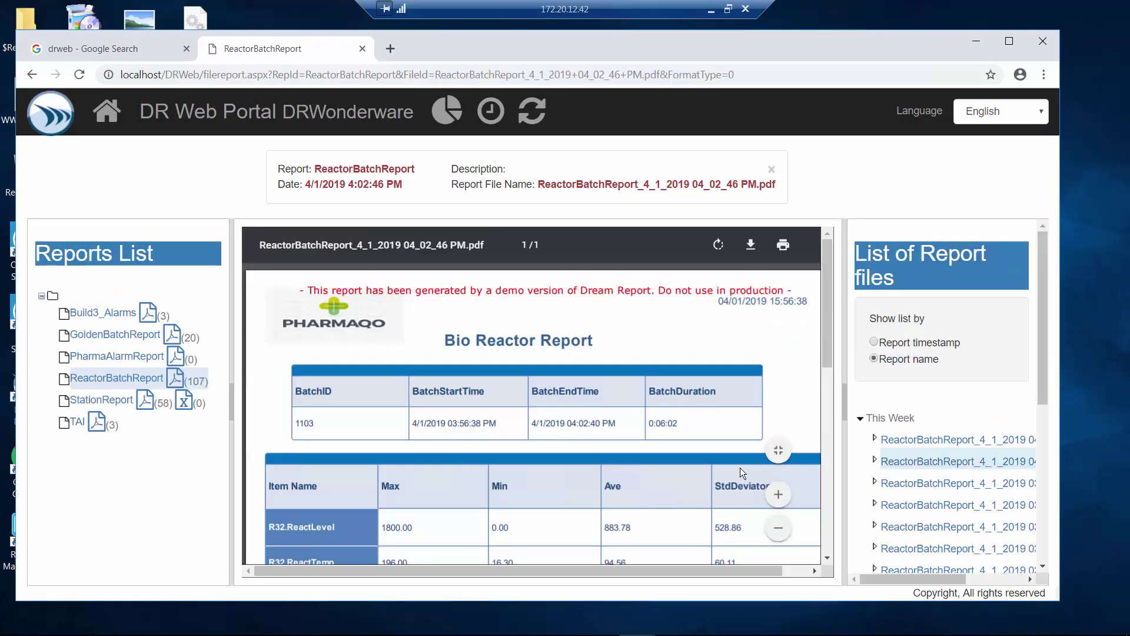
scroll(730, 465, down, 3)
scroll(729, 465, up, 3)
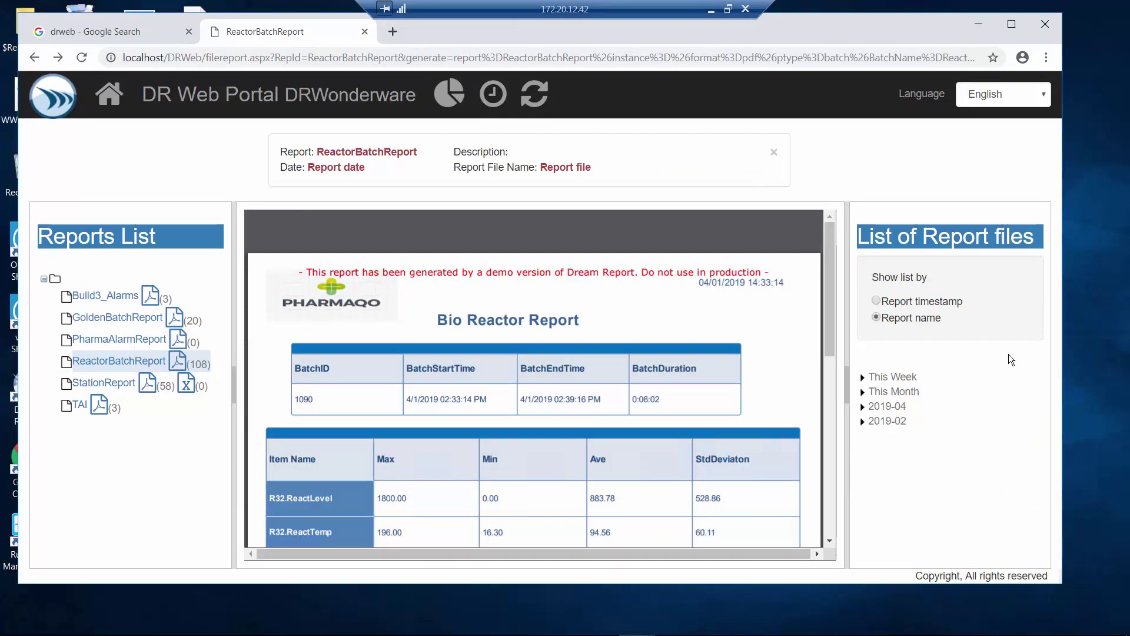
Generate a Batch Based ReactorBatchReport for batch 1080 and scroll to its Batch Alarms table
click(498, 96)
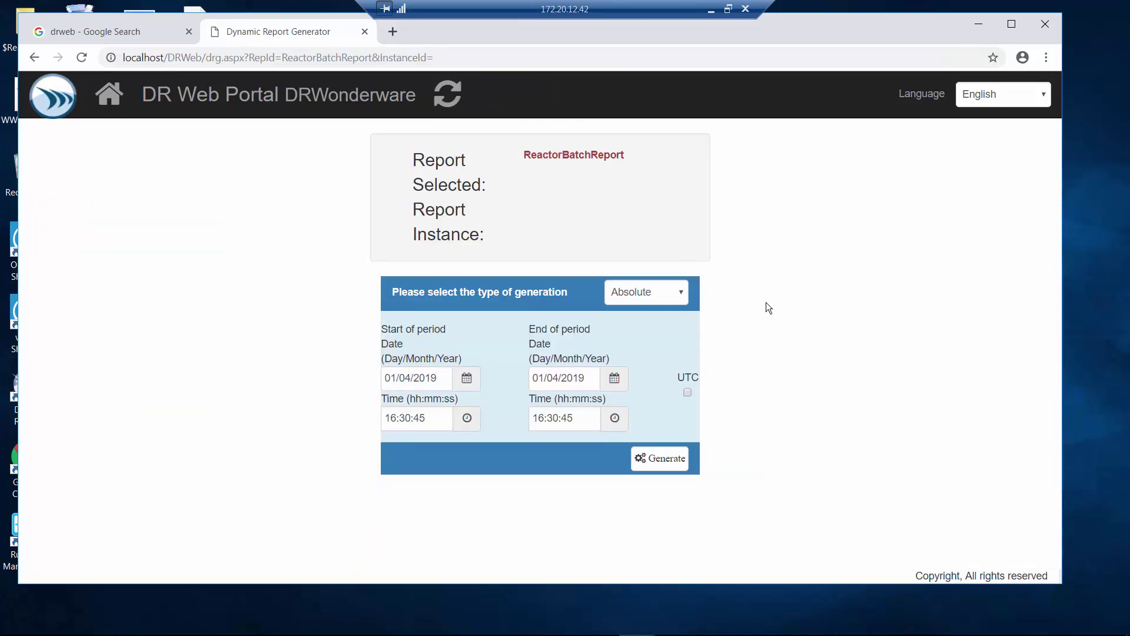
click(673, 288)
click(663, 407)
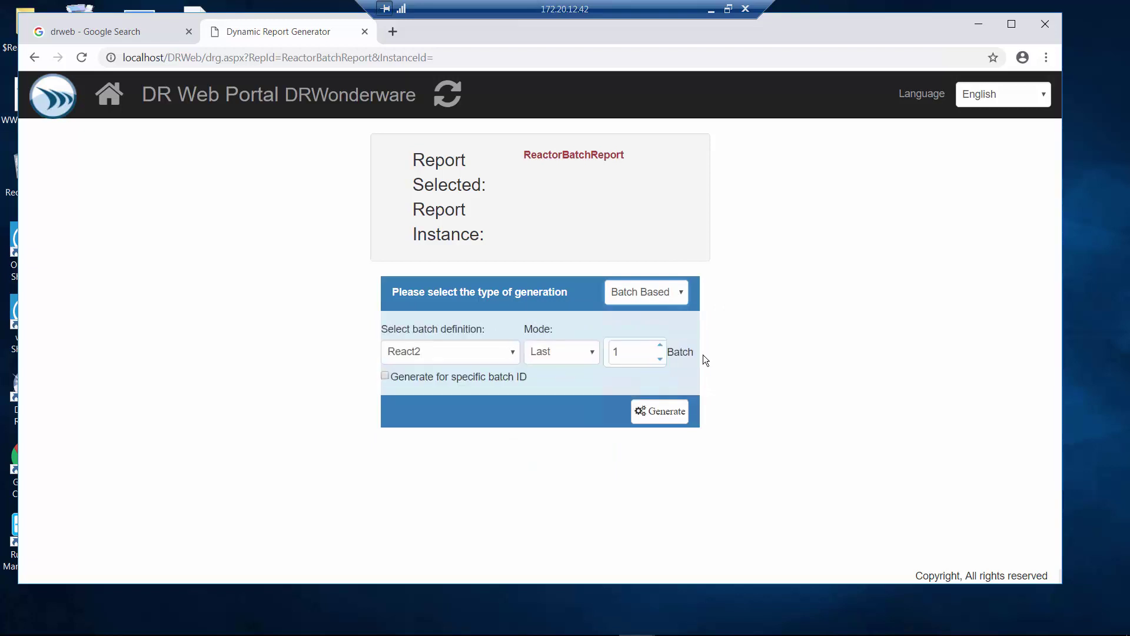
click(511, 408)
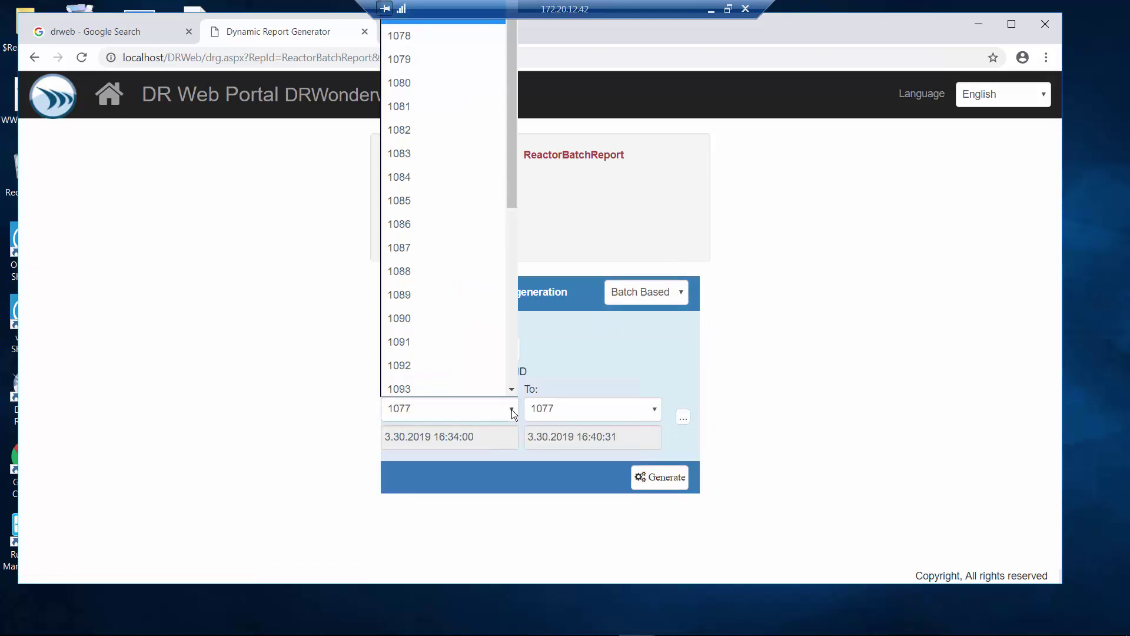
click(415, 79)
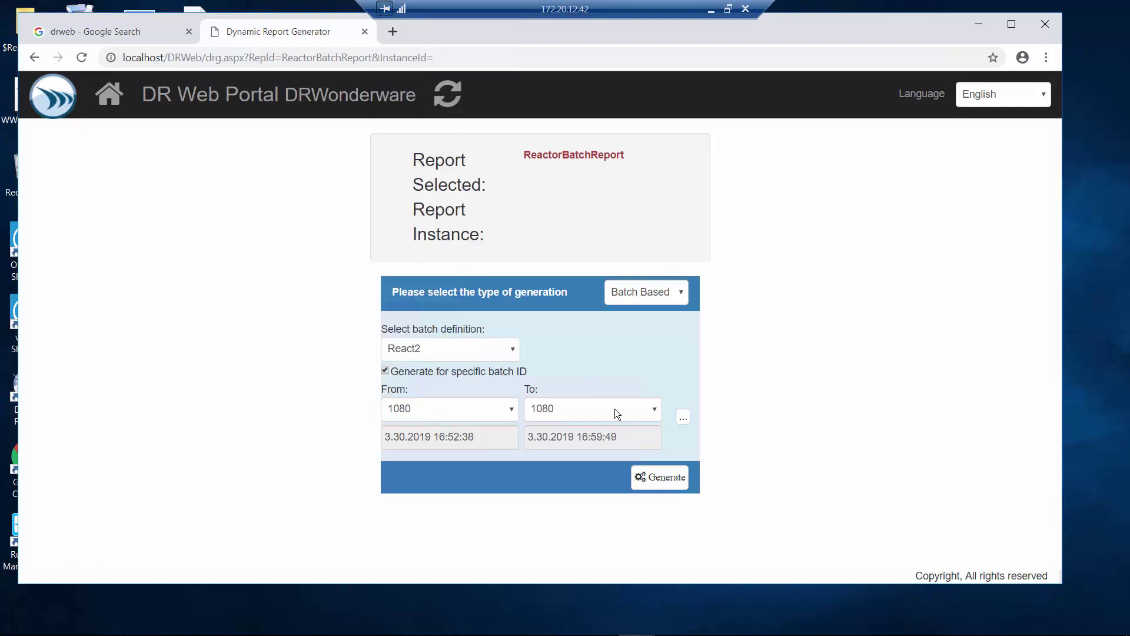
click(660, 478)
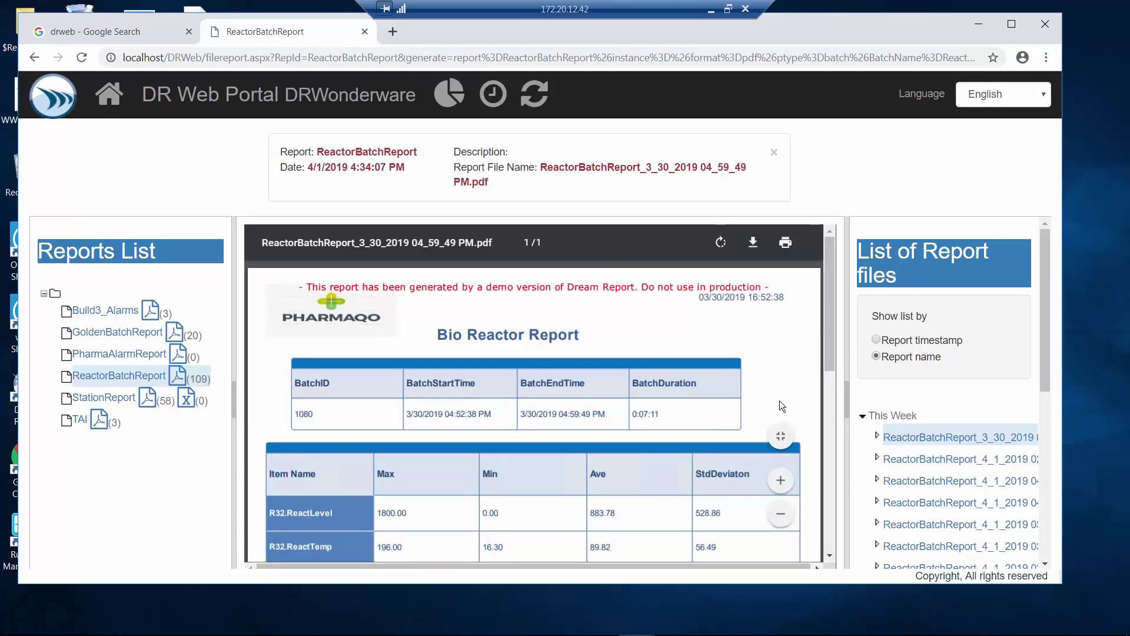
scroll(767, 405, down, 10)
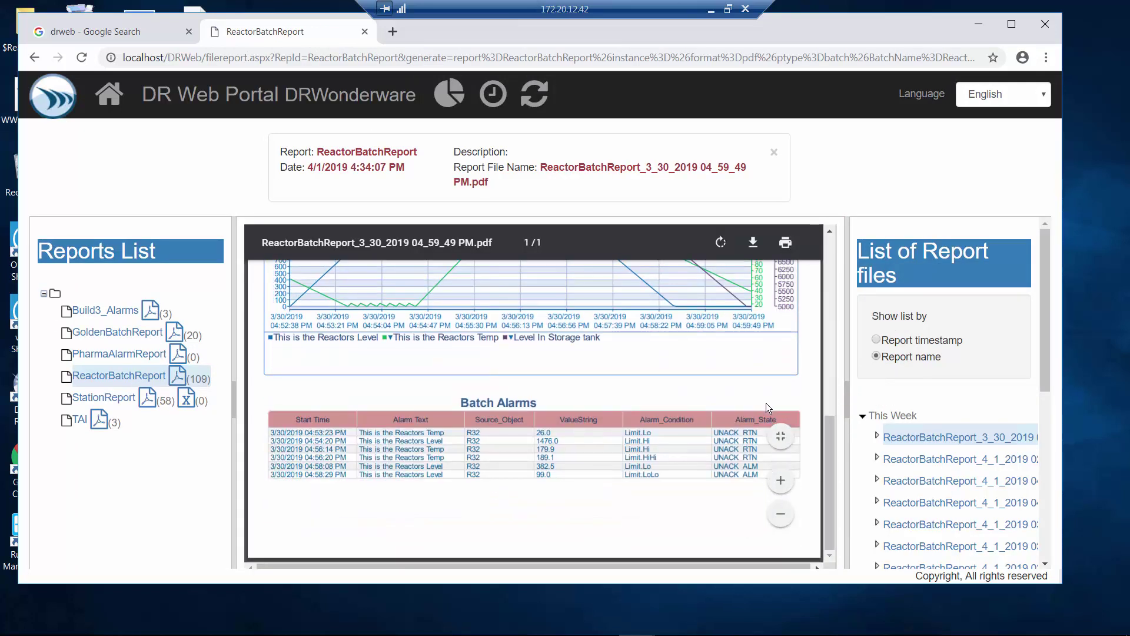